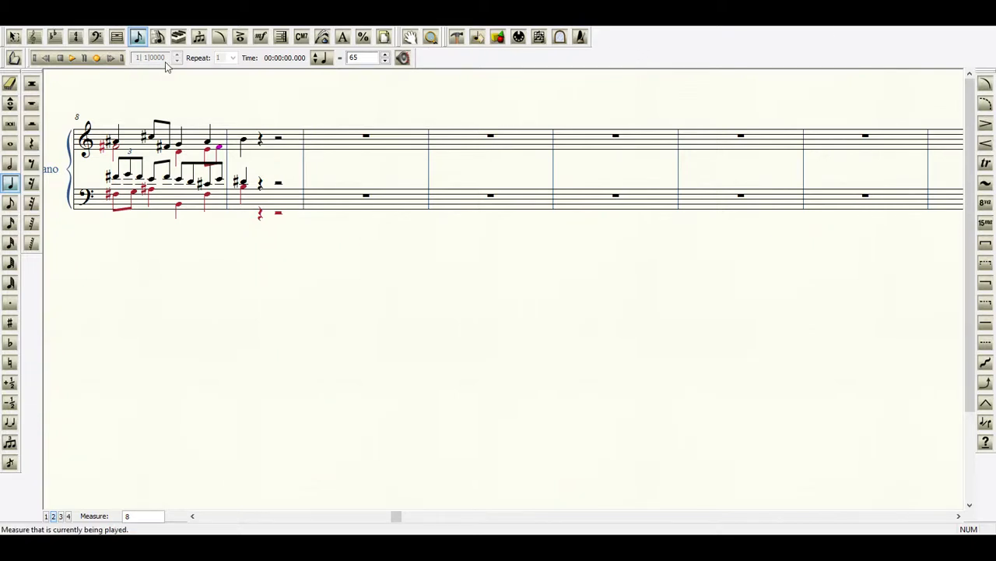
# Play the score through to the start of measure 9 and stop playback.
pyautogui.click(72, 58)
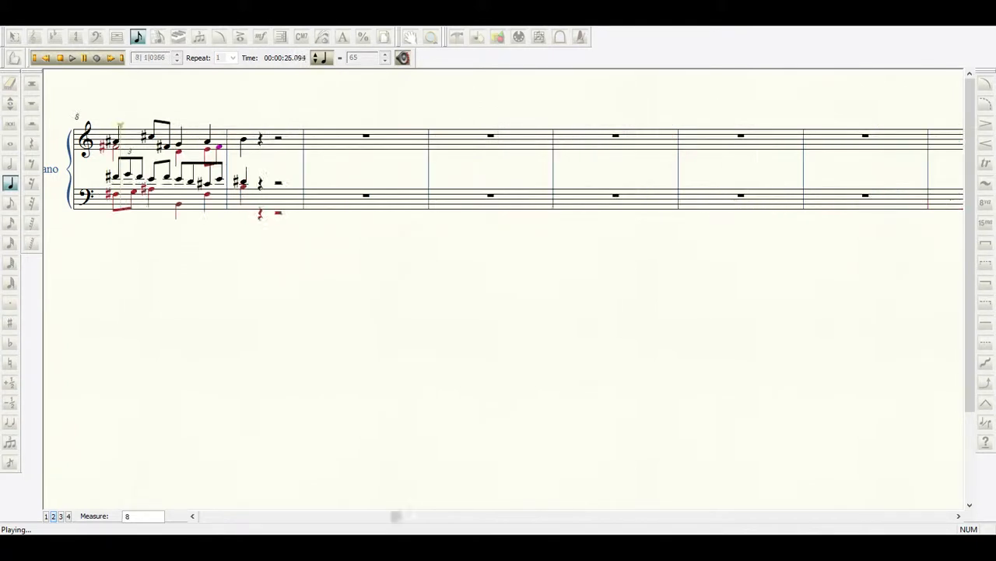
pyautogui.click(59, 62)
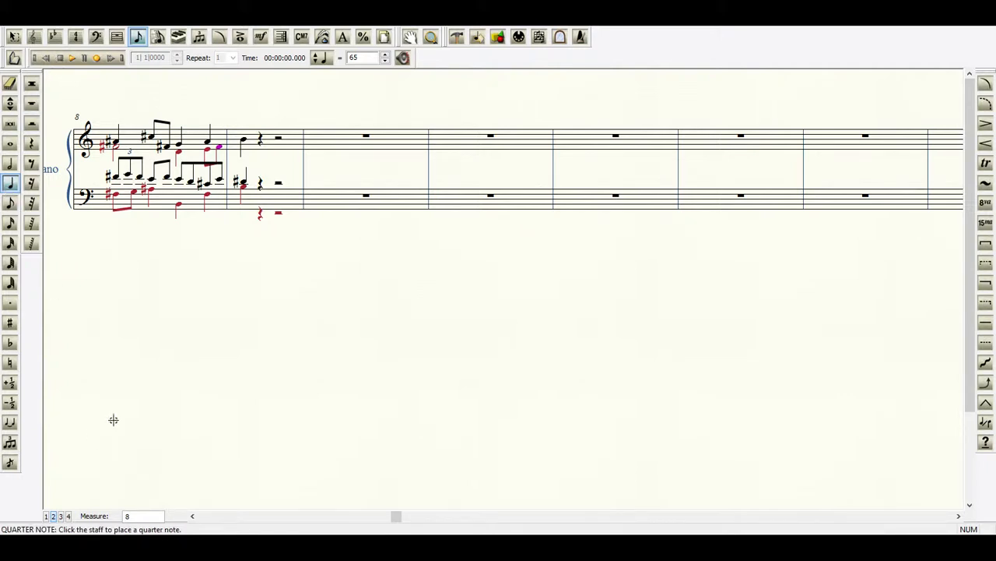
# Add a layer 2 quarter note F#4 on the first beat of measure 9 in the treble staff.
pyautogui.click(244, 146)
pyautogui.press('+')
# Enter layer 2 quarter notes A#3, B3 and F#3 on beats two to four of measure 9 in the bass staff.
pyautogui.click(192, 517)
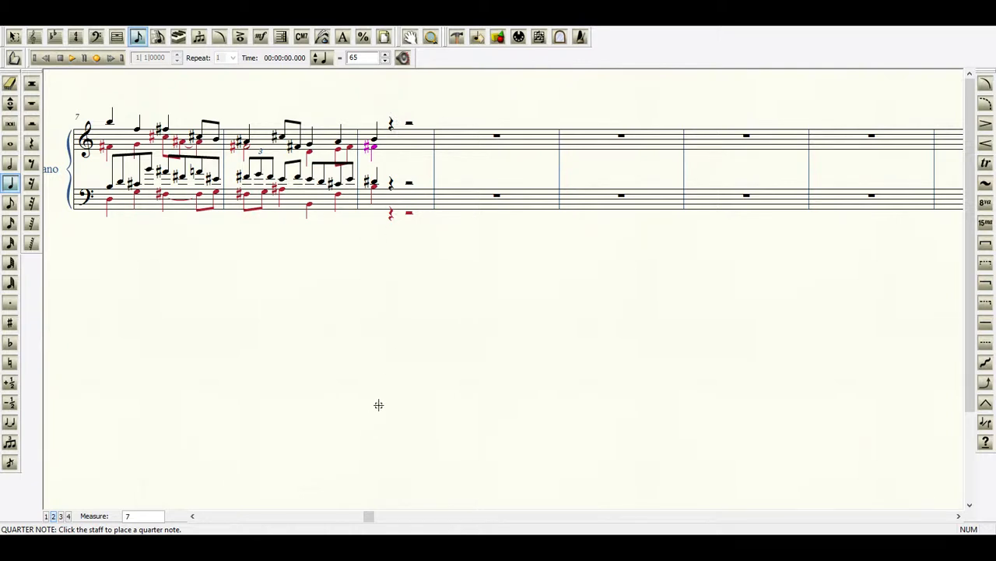
pyautogui.click(194, 516)
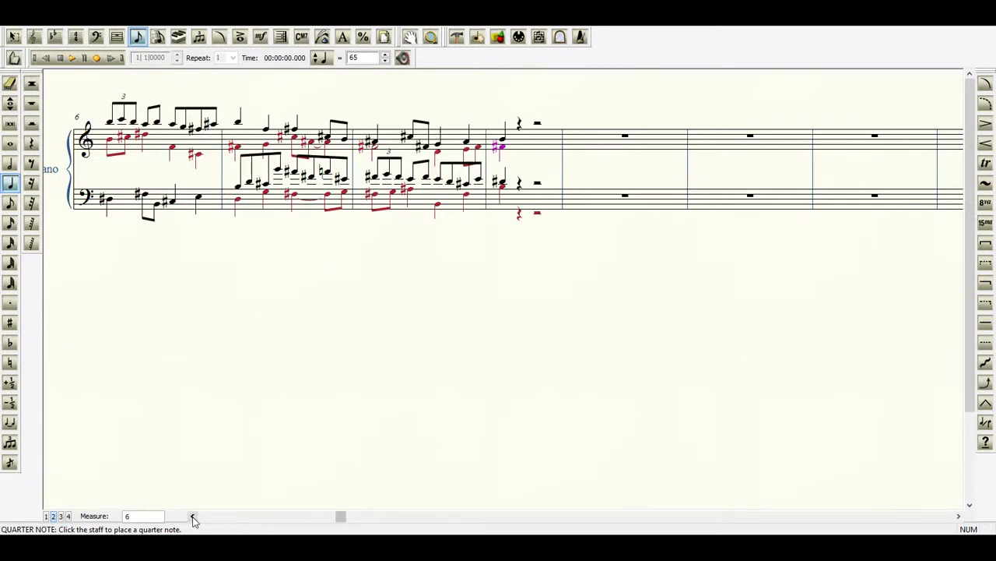
pyautogui.click(194, 516)
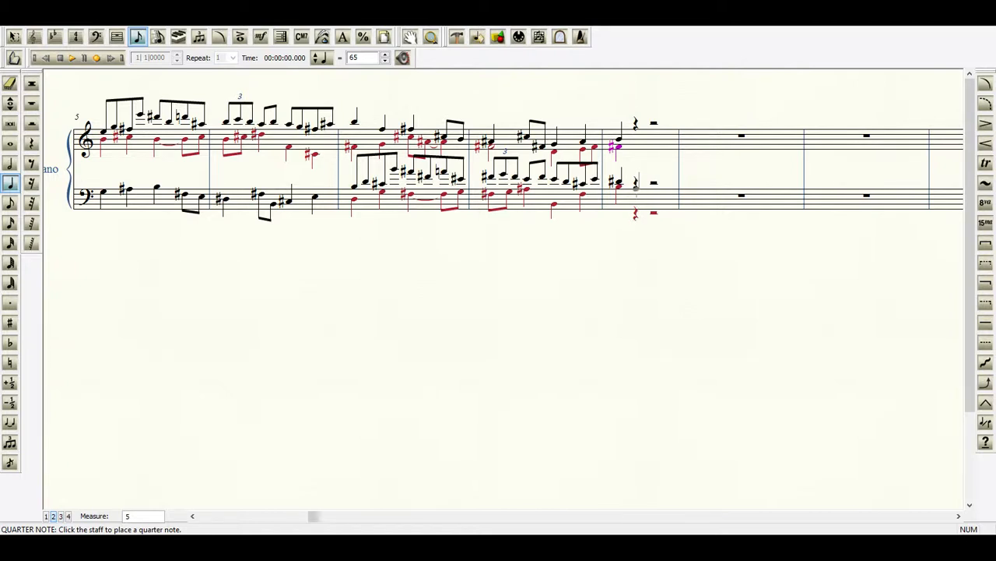
pyautogui.click(635, 188)
pyautogui.press('+')
pyautogui.click(654, 185)
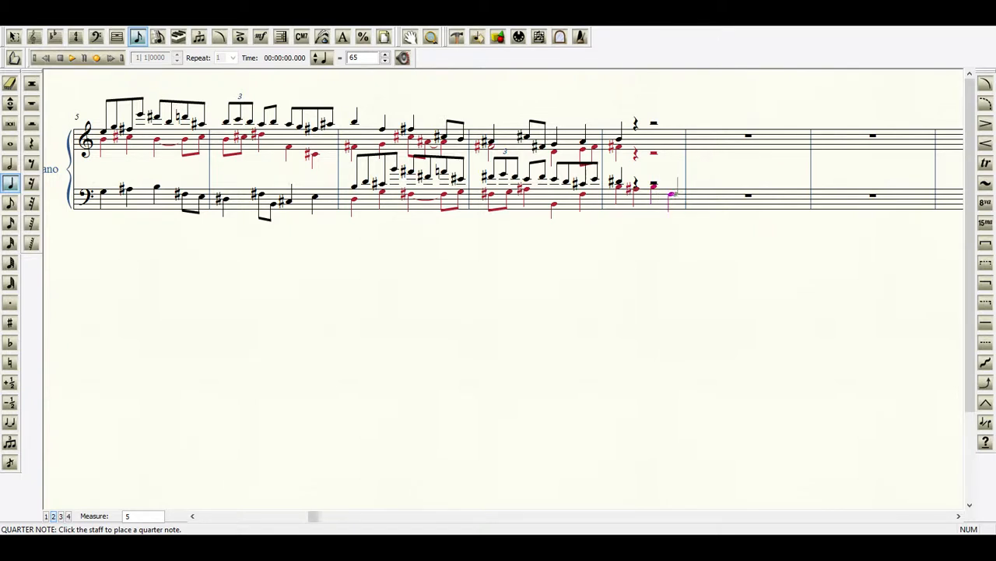
pyautogui.click(671, 194)
# Change the layer 1 quarter note B4 at the start of measure 9 in the treble staff to an eighth note.
pyautogui.click(10, 203)
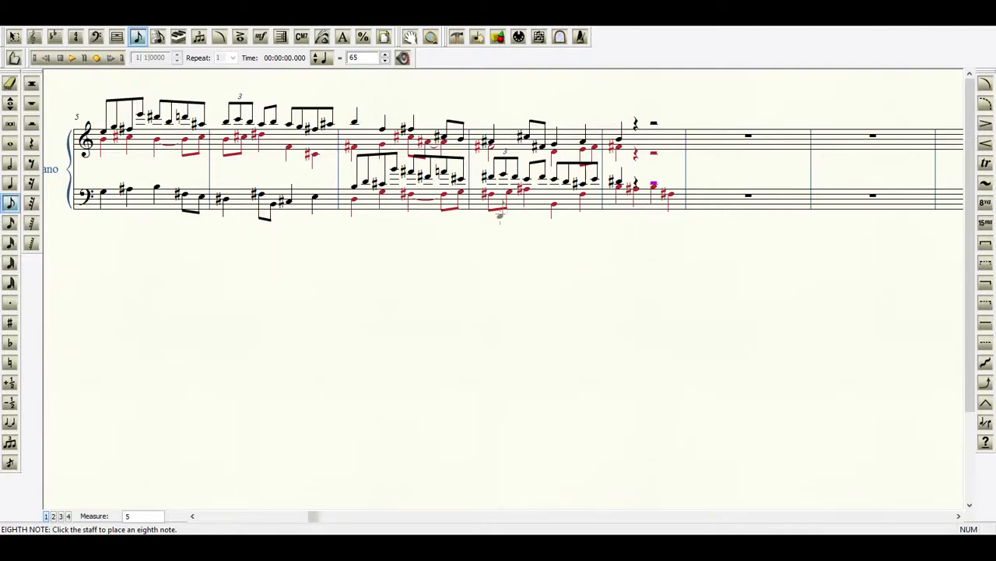
pyautogui.click(620, 139)
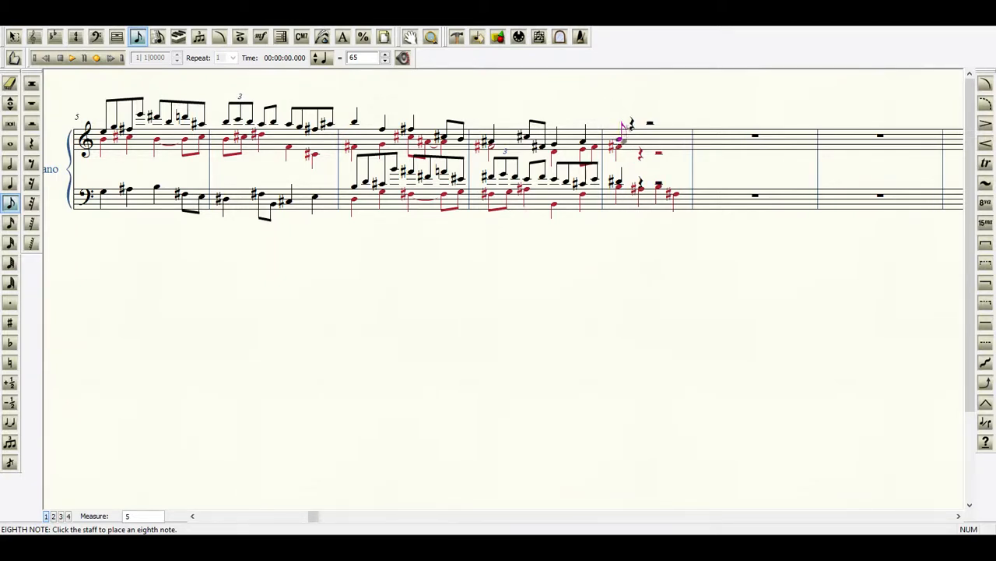
pyautogui.click(633, 141)
pyautogui.press('+')
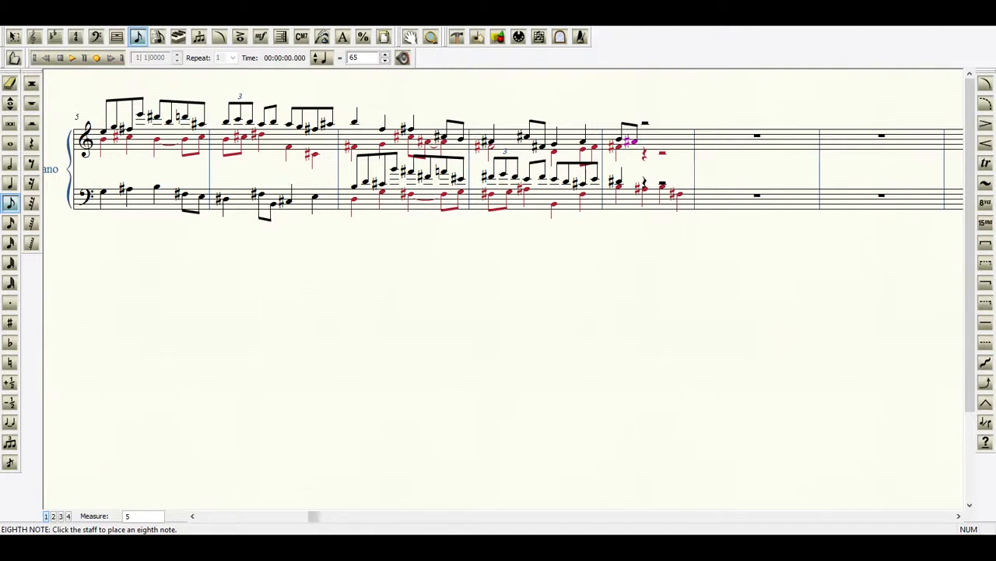
pyautogui.click(680, 137)
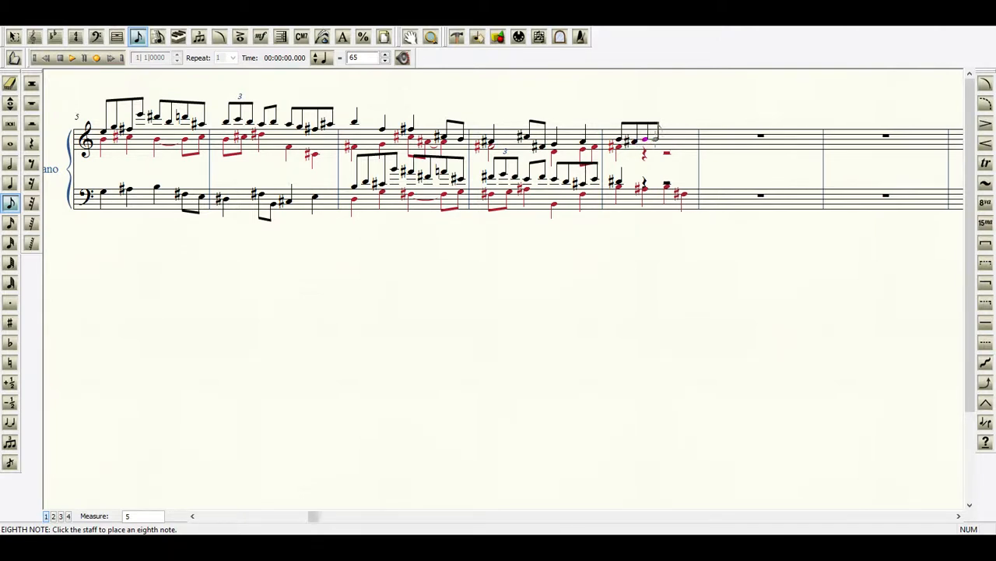
pyautogui.click(656, 137)
pyautogui.press('+')
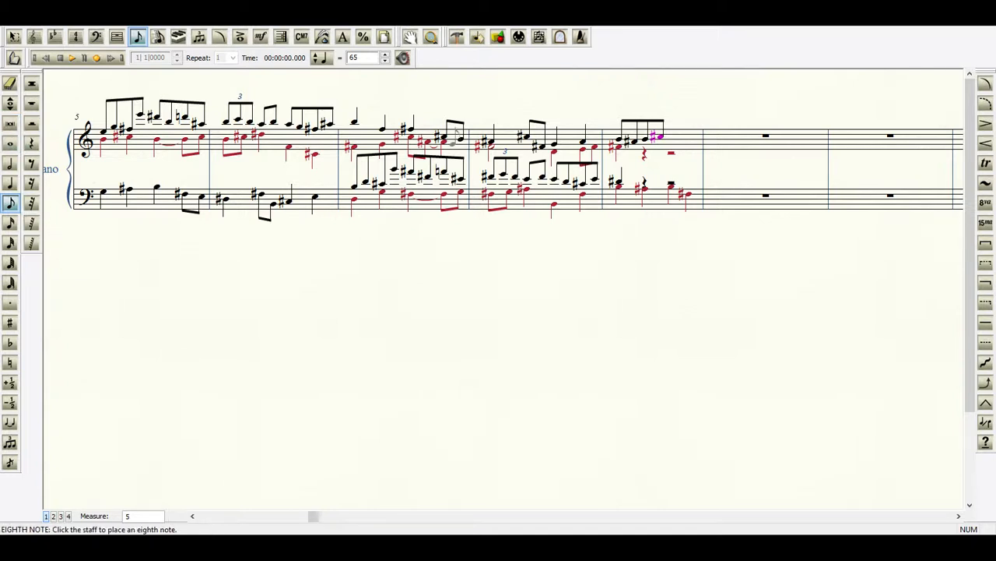
pyautogui.click(11, 83)
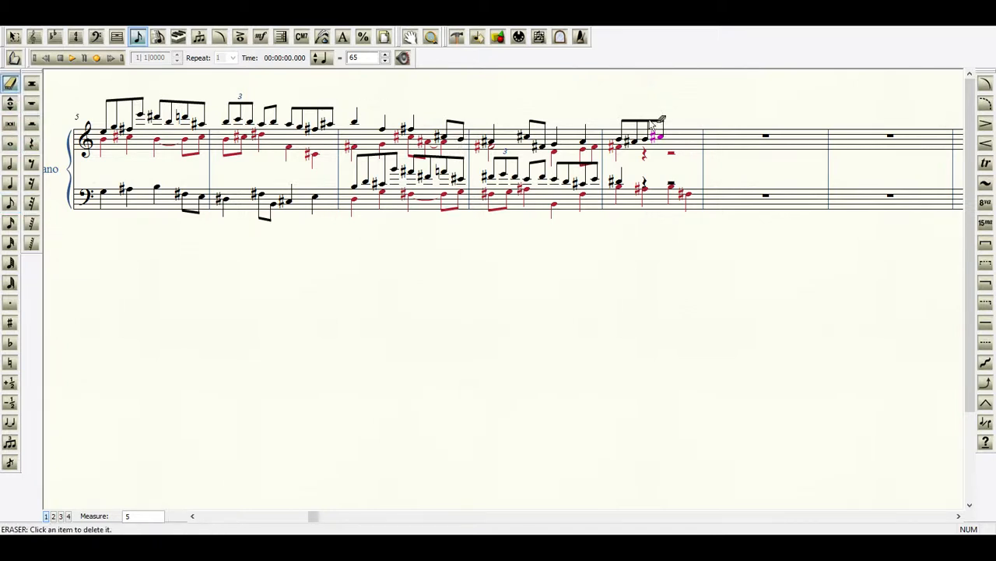
pyautogui.click(633, 142)
pyautogui.click(633, 140)
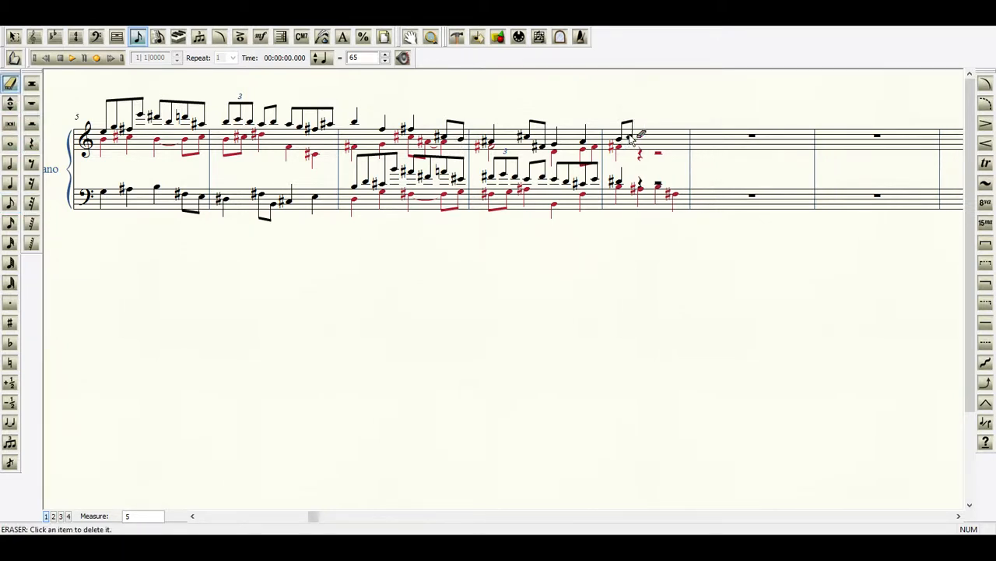
pyautogui.click(633, 141)
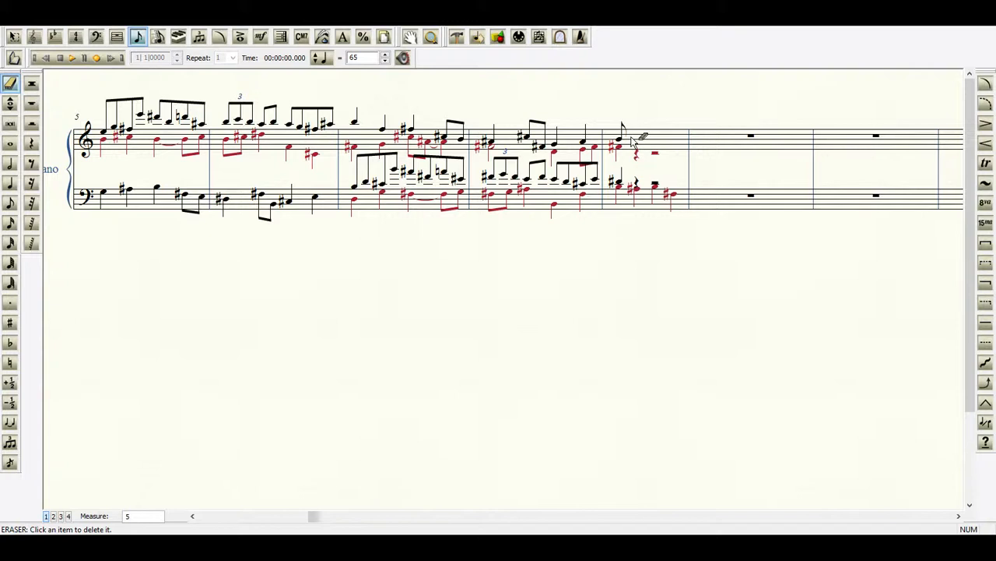
# Enter layer 1 eighth notes D5, C#5 and B5 following the first eighth note of measure 9 in the treble staff.
pyautogui.click(10, 202)
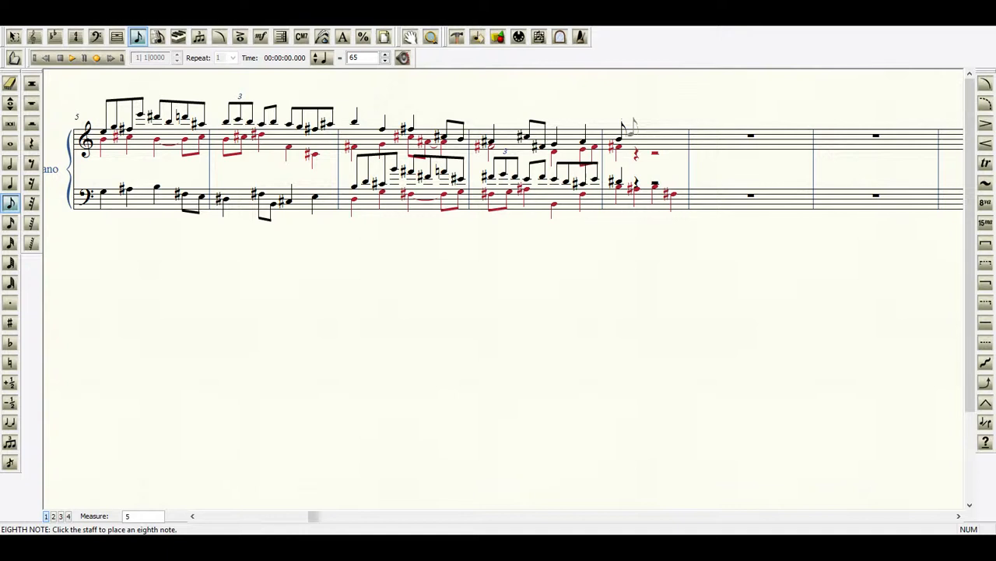
pyautogui.click(629, 134)
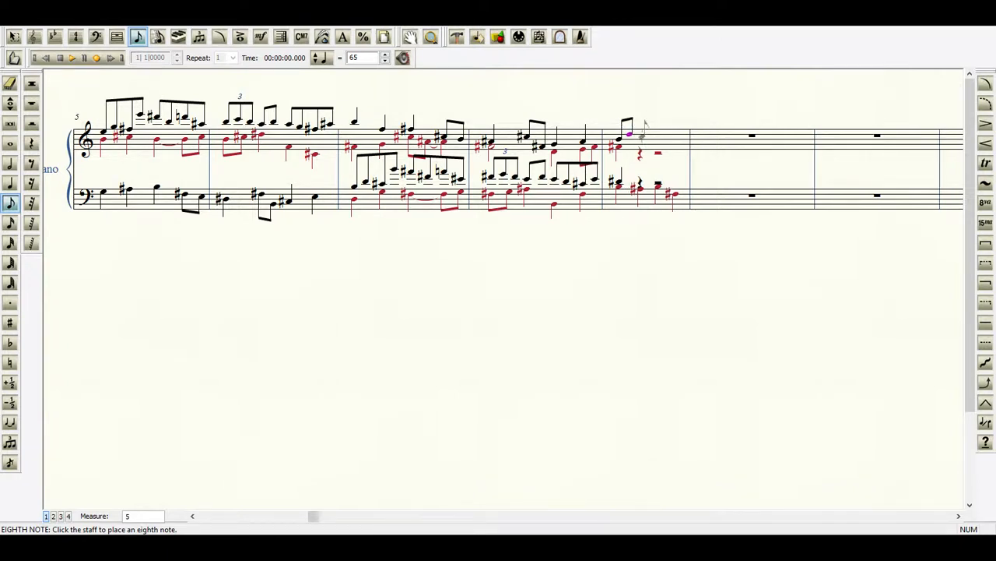
pyautogui.click(642, 134)
pyautogui.press('+')
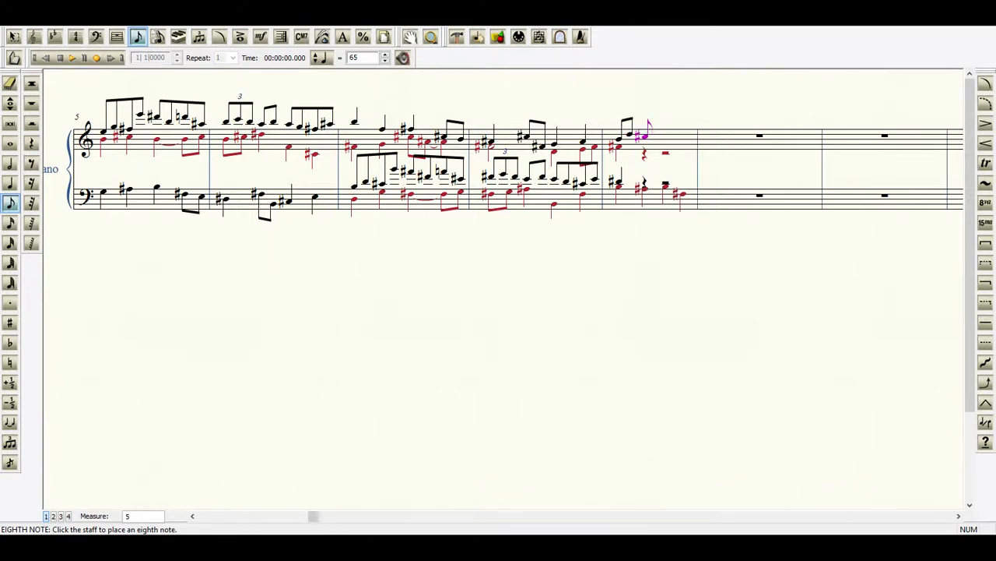
pyautogui.click(656, 122)
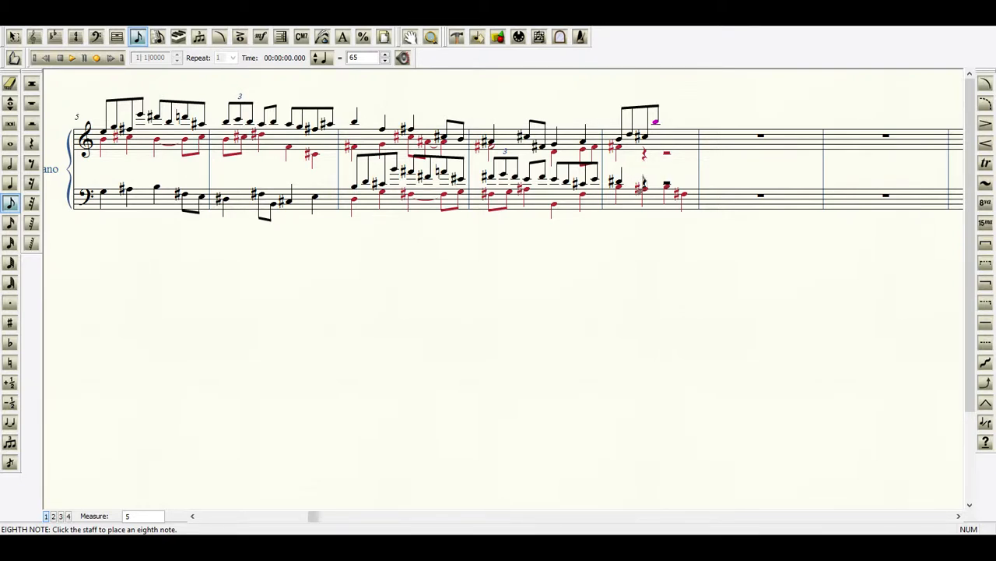
# Add a layer 2 quarter note on F4 at the second beat of measure 9 in the treble staff.
pyautogui.click(10, 182)
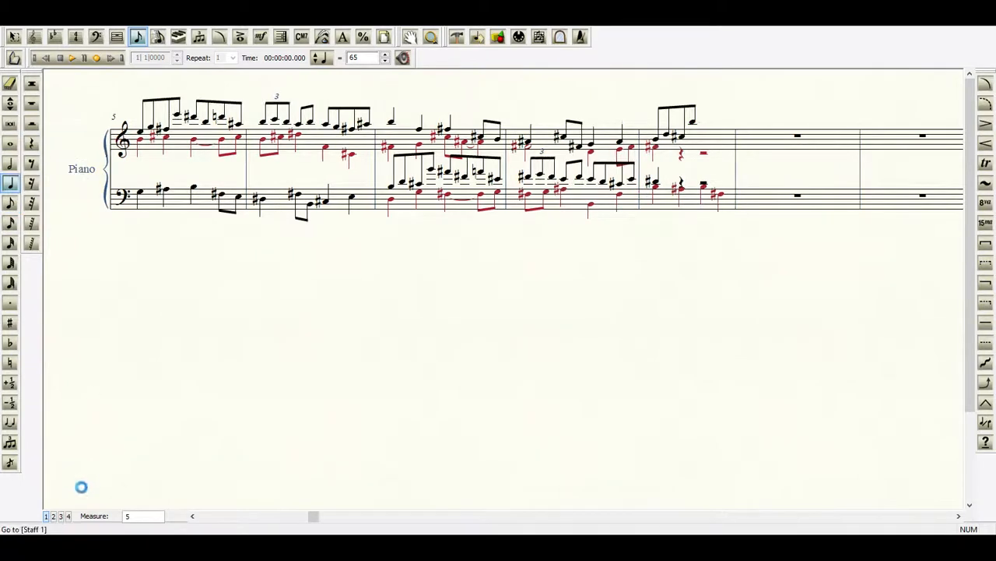
pyautogui.click(53, 516)
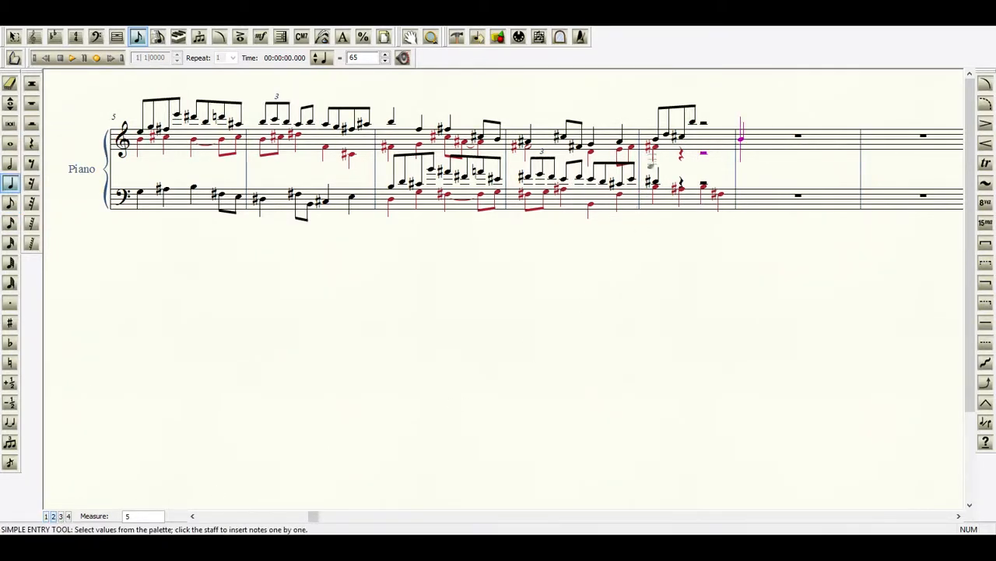
pyautogui.click(681, 147)
# Enter layer 1 quarter notes on E4 and D4 at beats two and three of measure 9 in the bass staff.
pyautogui.click(45, 515)
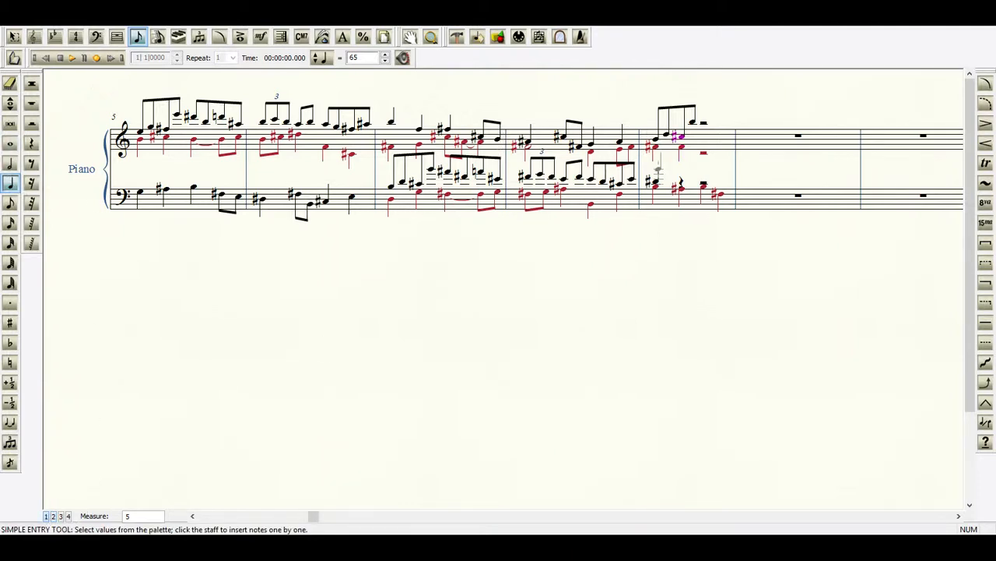
pyautogui.click(682, 179)
pyautogui.click(704, 181)
# Enter four layer 2 eighth notes on F4, E#4, F4 and E5 over the last two beats of measure 9 in the treble staff.
pyautogui.click(12, 205)
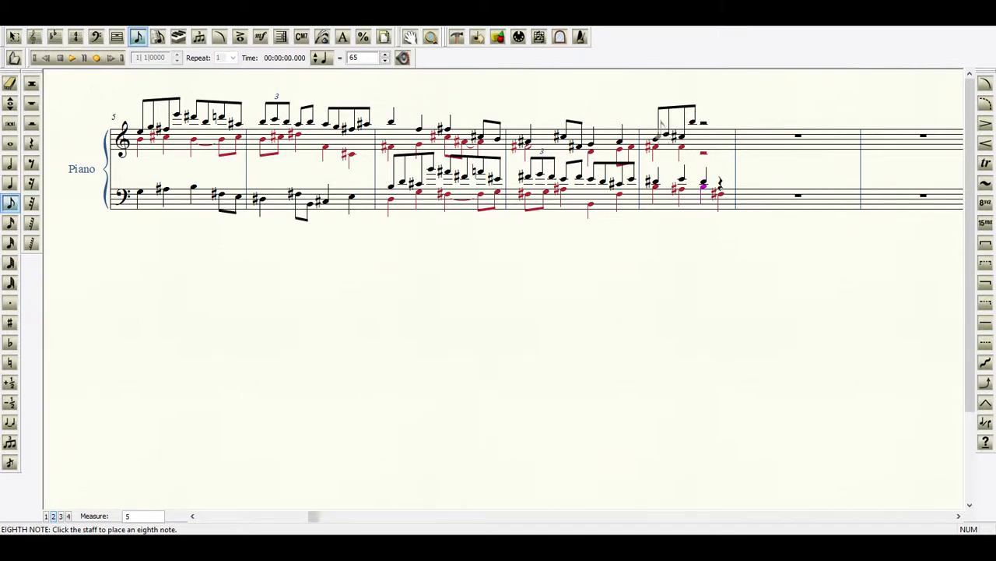
pyautogui.click(704, 147)
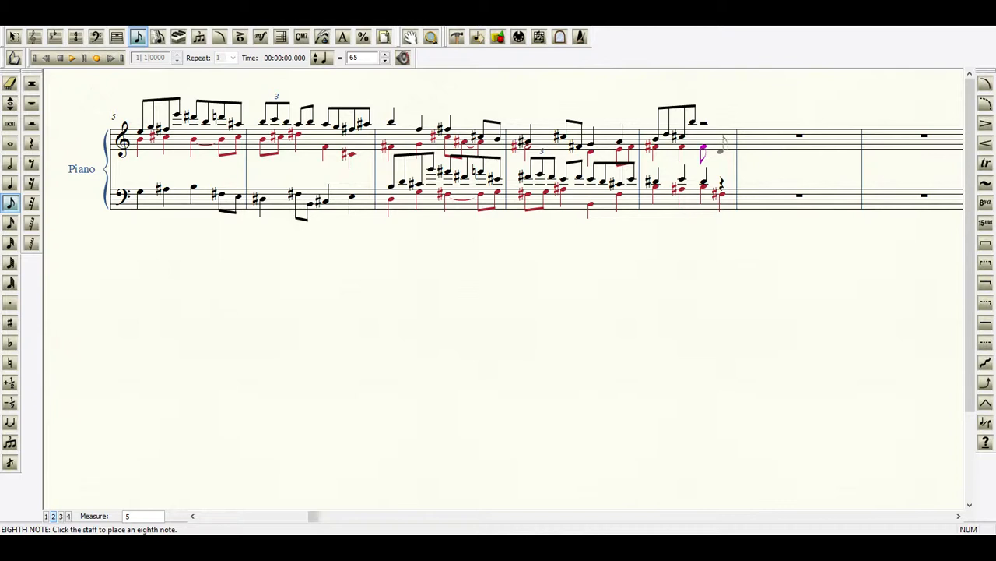
pyautogui.click(715, 147)
pyautogui.press('+')
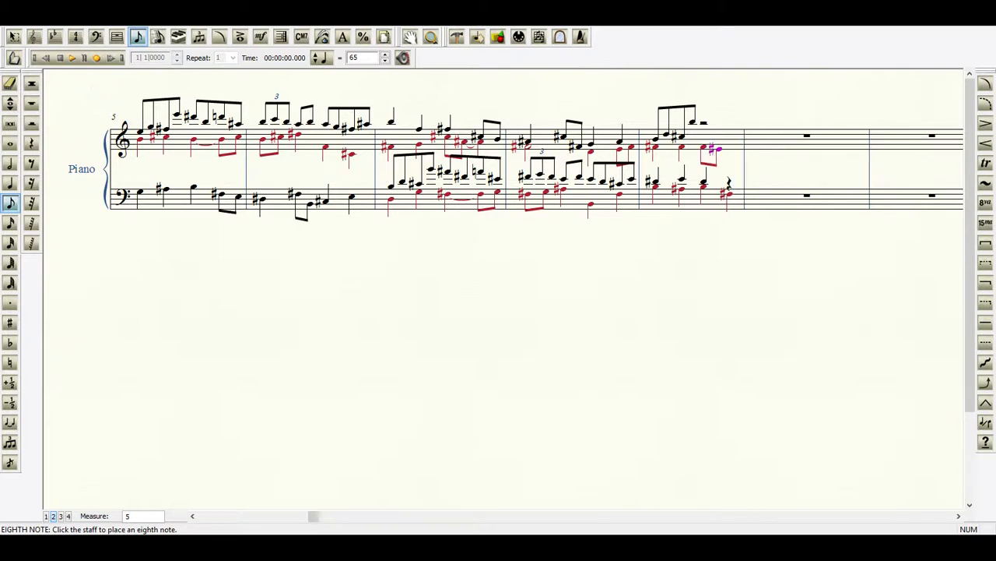
pyautogui.click(728, 148)
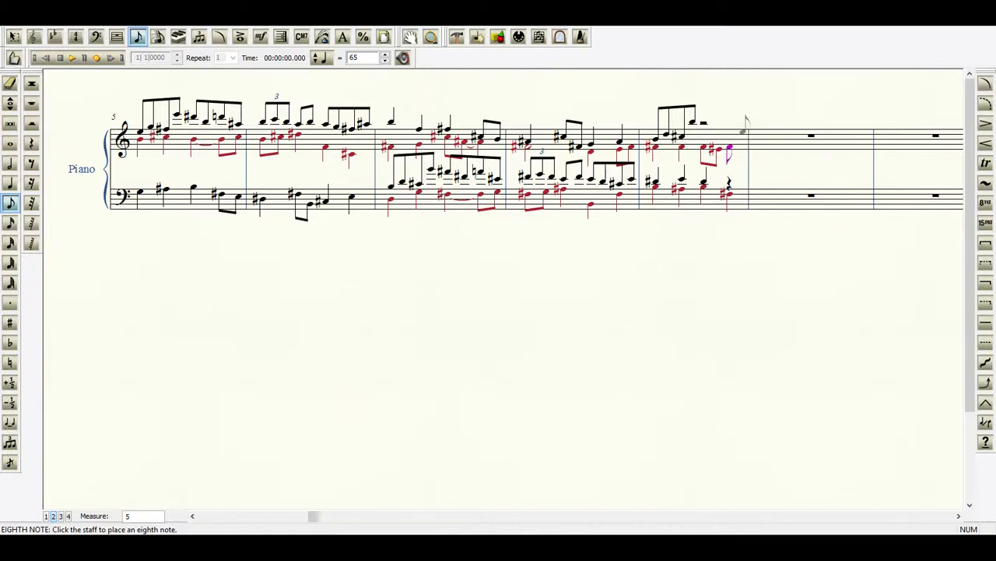
pyautogui.click(743, 130)
# Repitch the last three layer 2 eighth notes of measure 9 in the treble staff to A4, G4 and F#5.
pyautogui.click(10, 104)
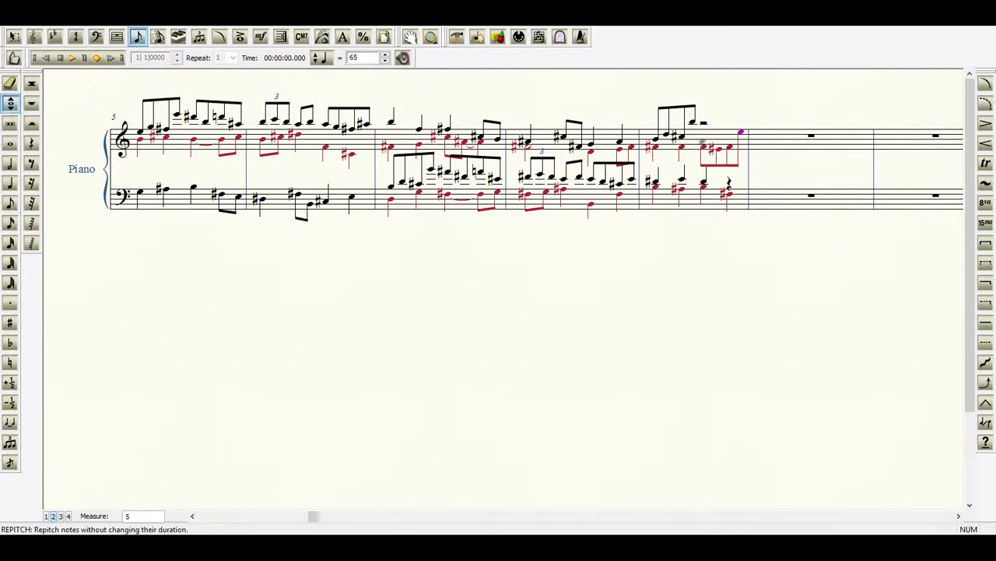
pyautogui.click(716, 142)
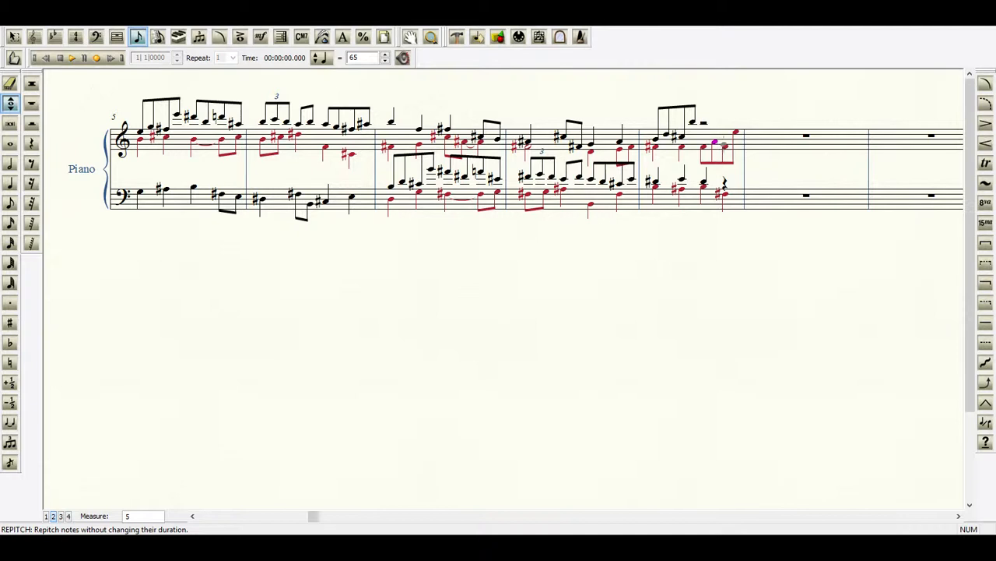
pyautogui.click(724, 145)
pyautogui.click(736, 131)
pyautogui.press('+')
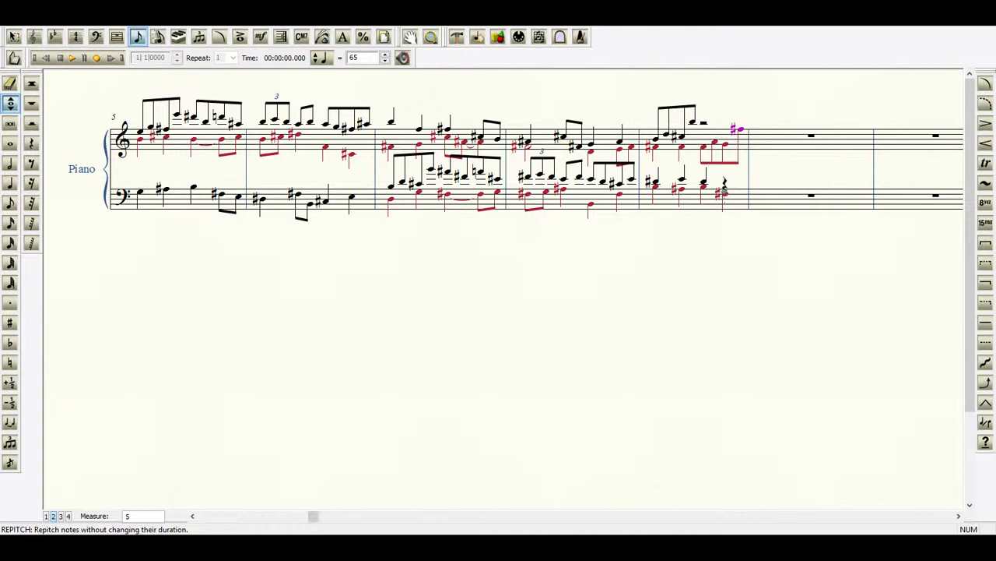
# Erase the layer 2 F#3 on the last beat of measure 9 in the bass staff and put a quarter rest there.
pyautogui.click(10, 82)
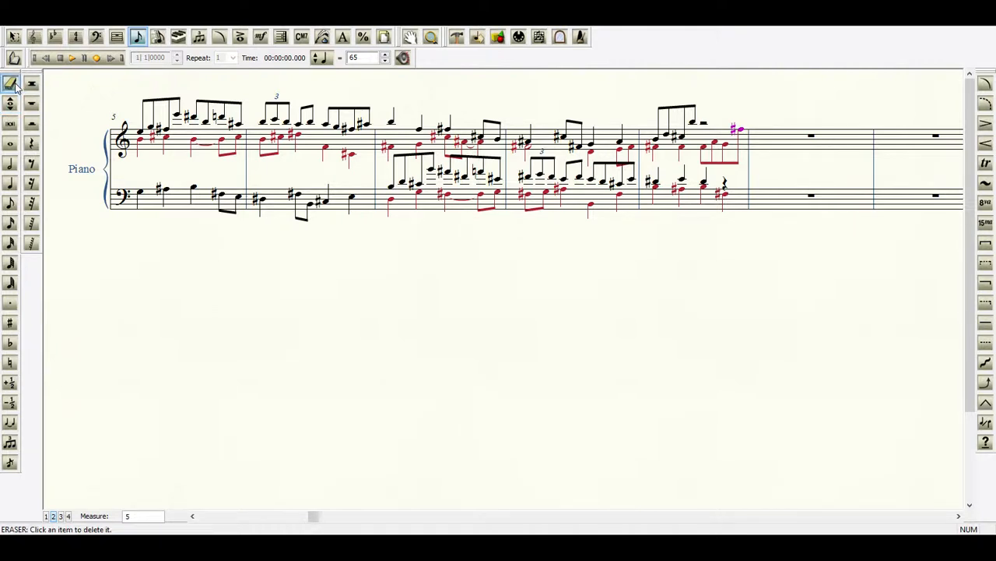
pyautogui.click(717, 198)
pyautogui.click(32, 143)
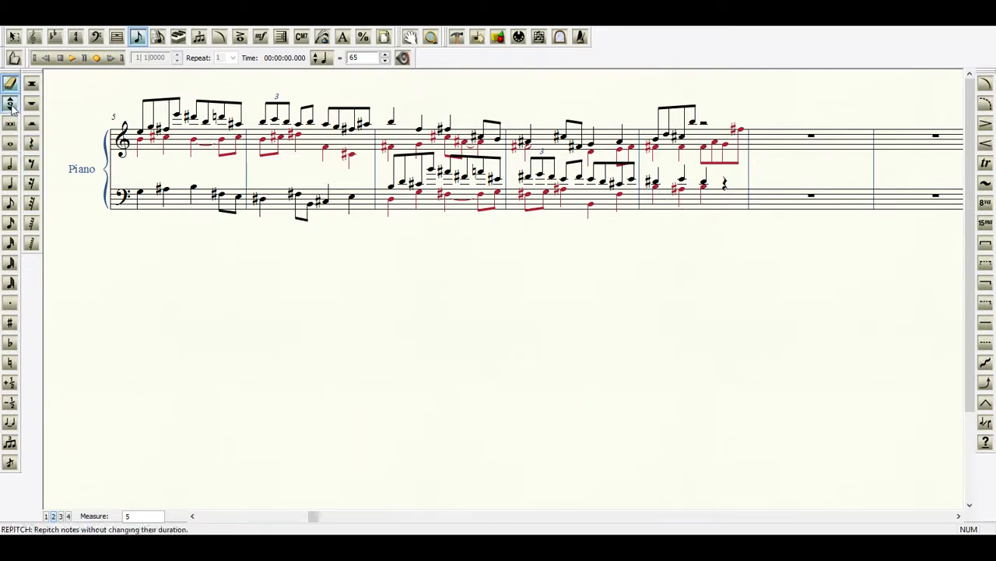
# Add a sharp to the second layer 1 eighth note, D5, of measure 9 in the treble staff.
pyautogui.click(45, 517)
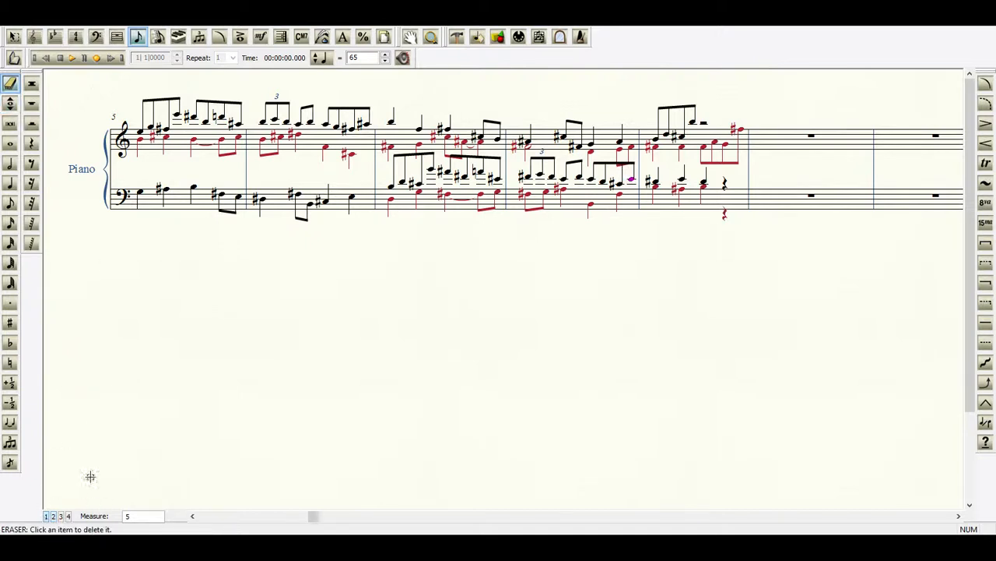
pyautogui.click(10, 322)
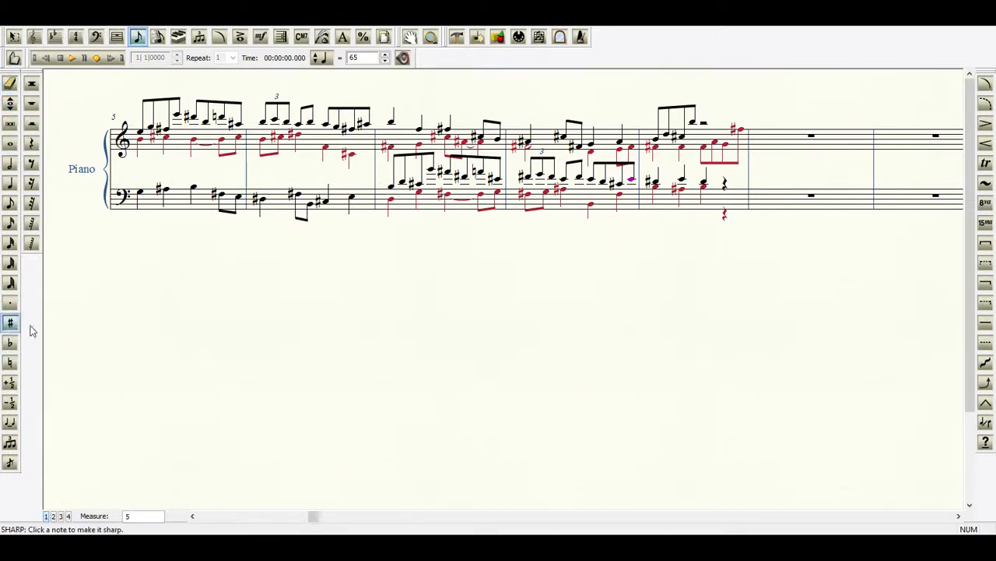
pyautogui.click(665, 135)
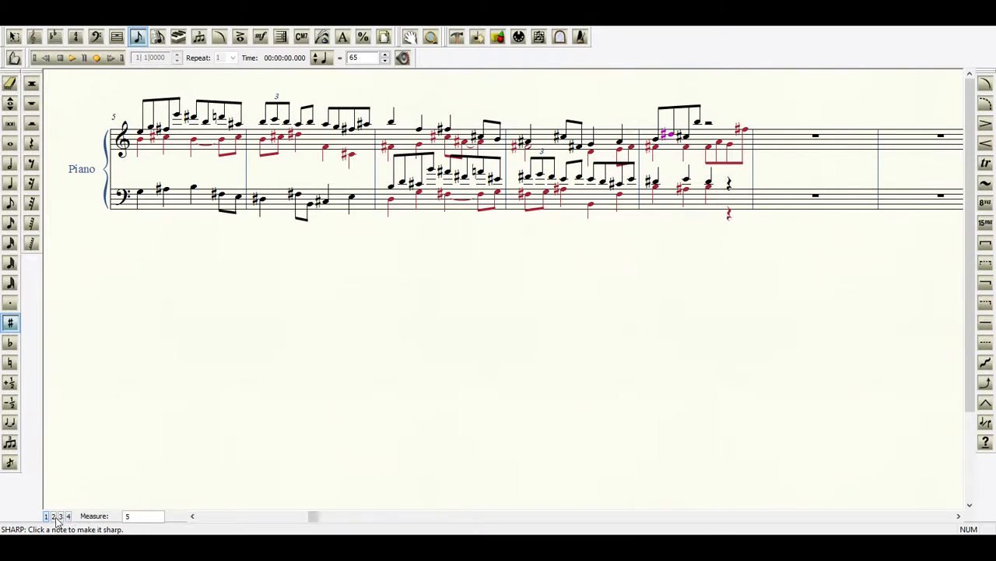
# Sharpen the layer 2 G4 of measure 9 in the treble, and enter layer 2 bass quarter notes B2 ending measure 9 and C#3 starting measure 10.
pyautogui.click(729, 150)
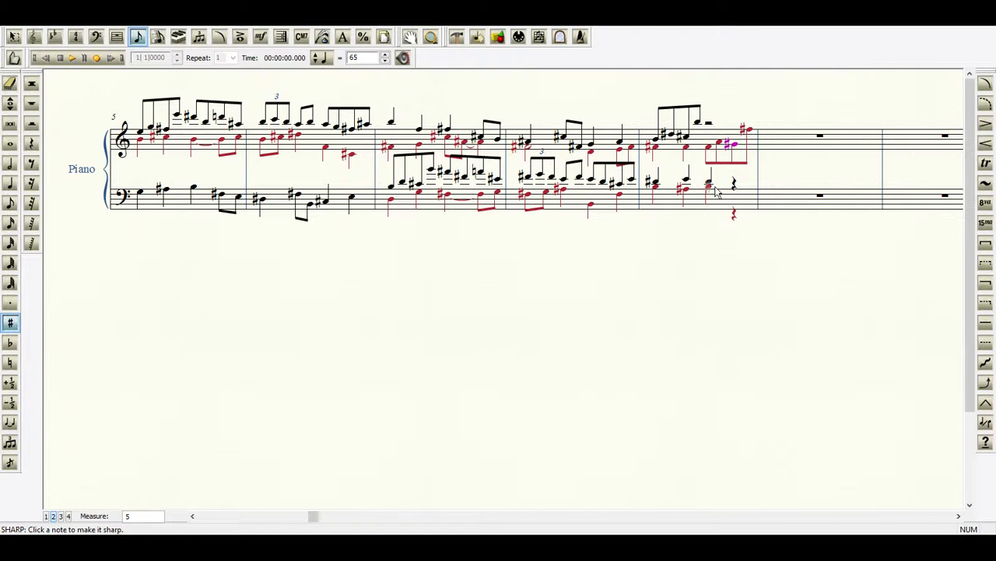
pyautogui.click(9, 187)
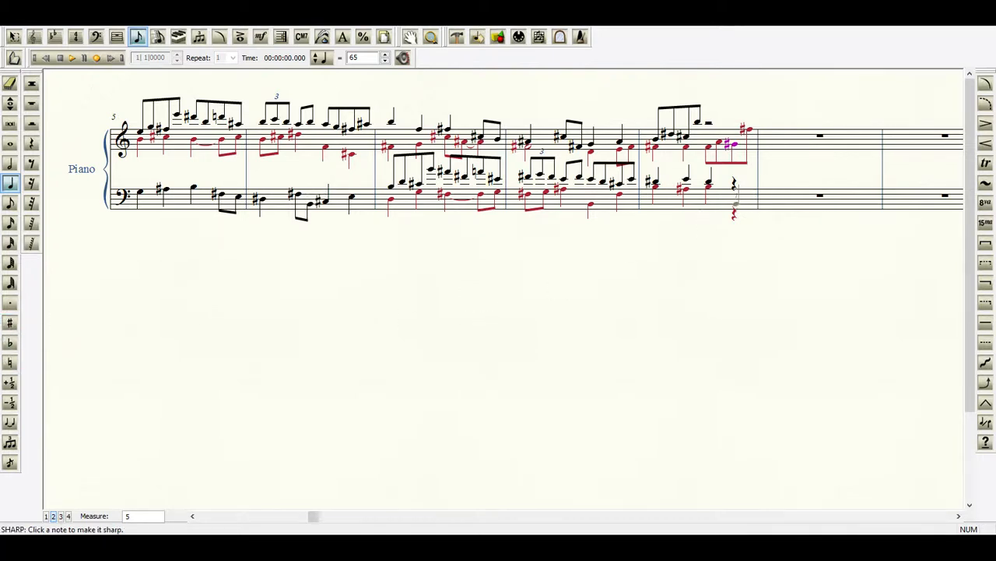
pyautogui.click(733, 204)
pyautogui.click(769, 201)
pyautogui.click(769, 200)
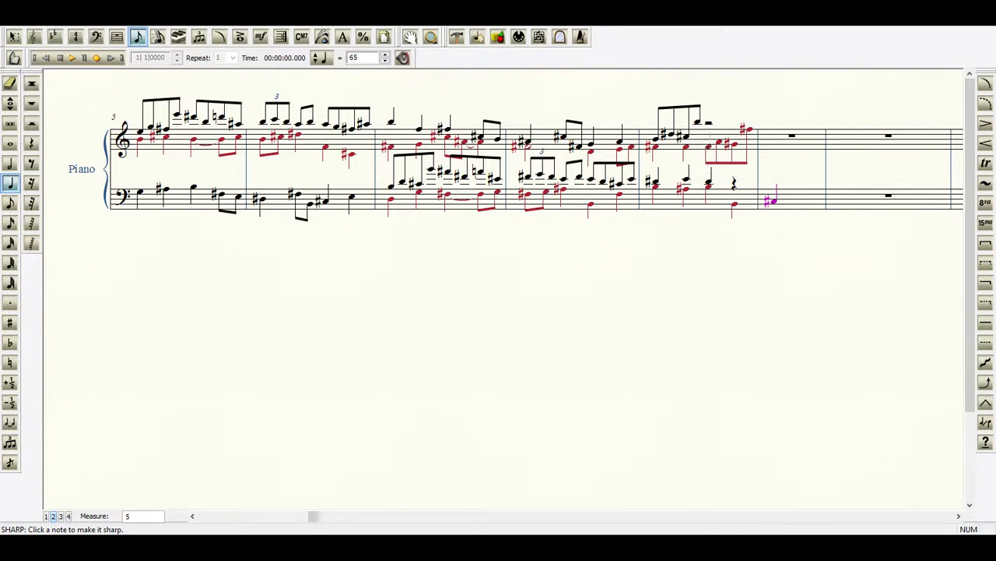
# Repitch the layer 2 quarter note on the last beat of measure 9 in the bass staff to C#3.
pyautogui.click(715, 142)
pyautogui.click(11, 102)
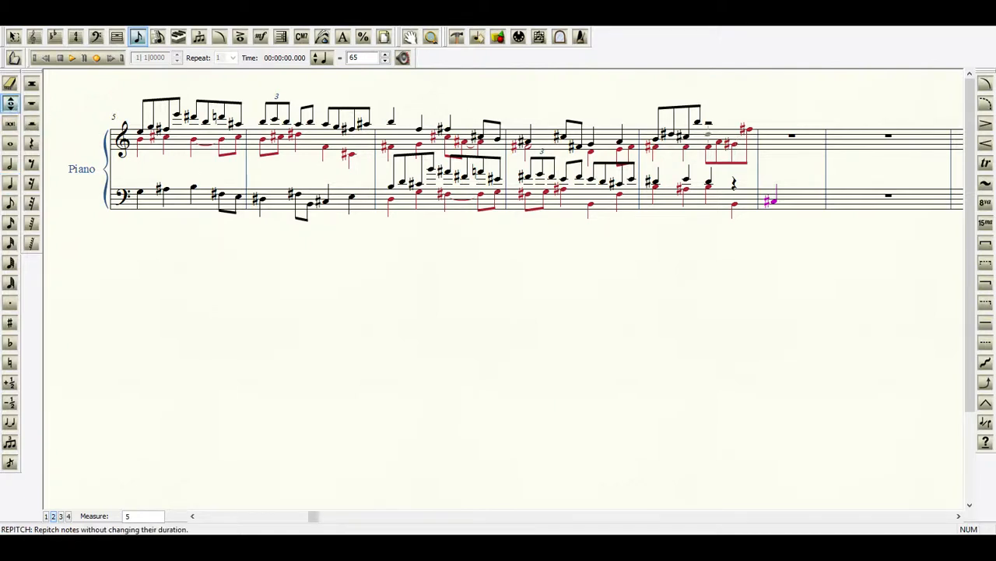
pyautogui.click(735, 202)
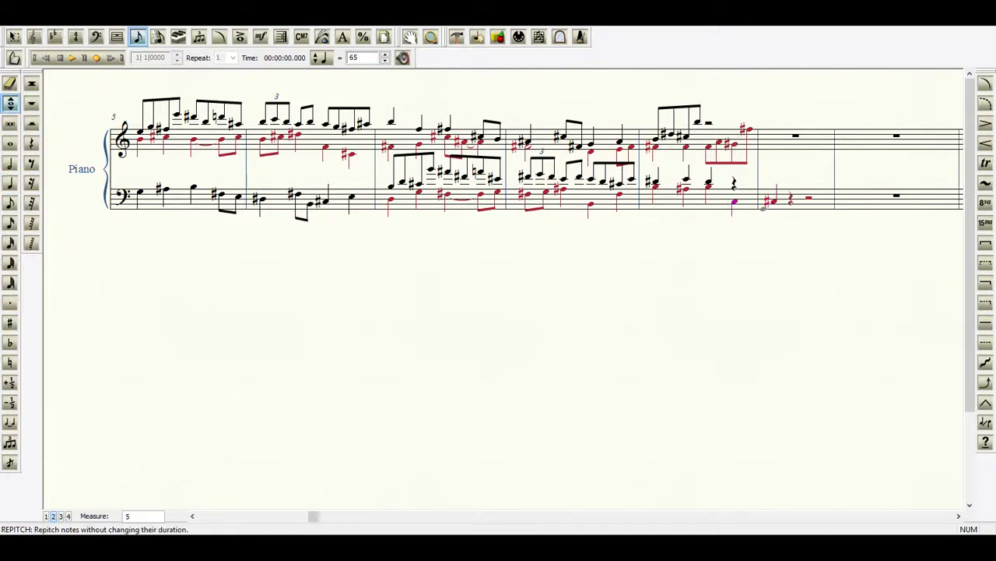
pyautogui.click(732, 202)
# Replace the layer 1 quarter rest on the last beat of measure 9 in the bass staff with a quarter note E4.
pyautogui.click(47, 516)
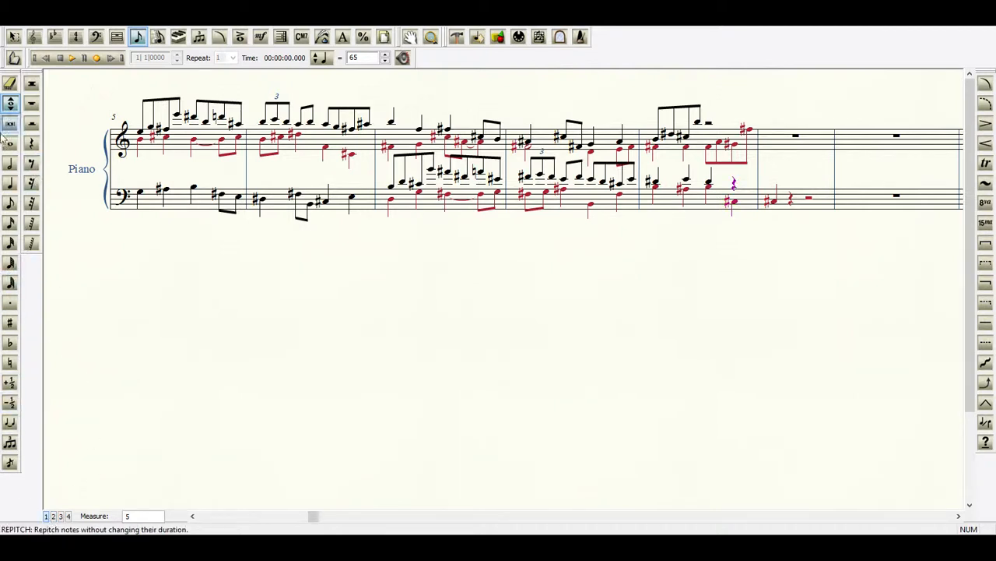
pyautogui.click(10, 183)
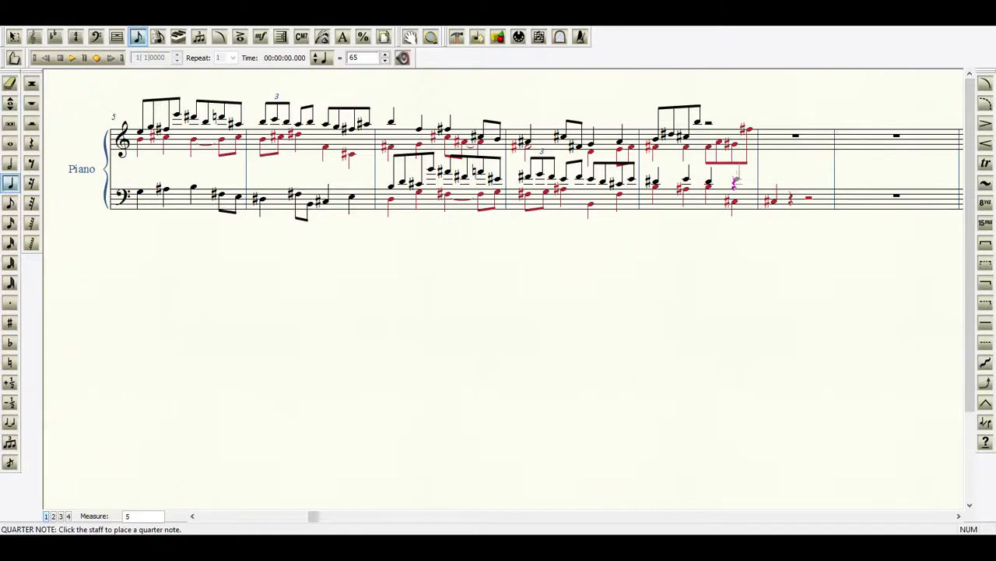
pyautogui.click(735, 179)
# Enter layer 1 quarter notes B5 and C#6 on the last two beats of measure 9 in the treble staff.
pyautogui.click(708, 138)
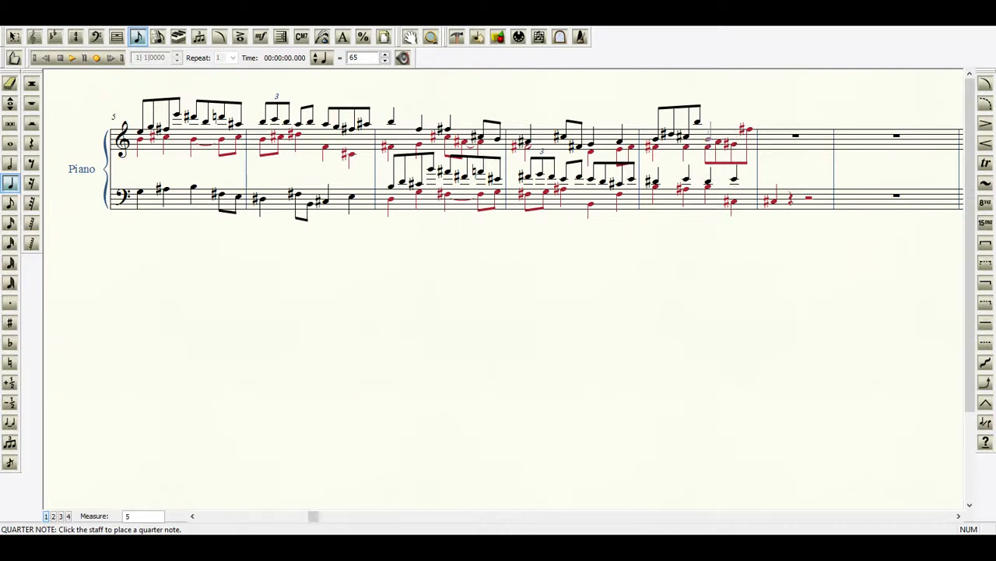
pyautogui.click(707, 137)
pyautogui.moveTo(709, 140); pyautogui.dragTo(710, 122)
pyautogui.click(736, 126)
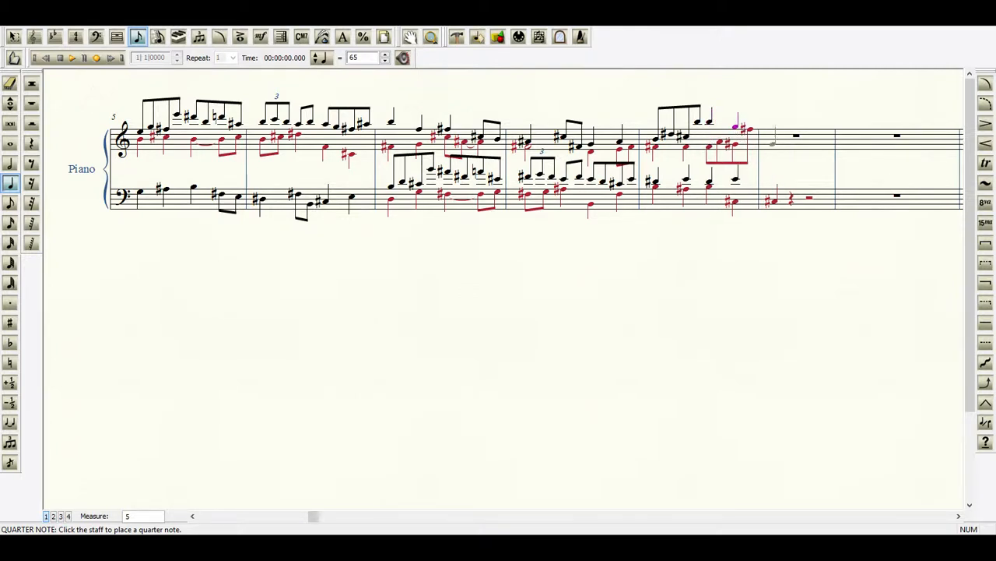
pyautogui.press('+')
pyautogui.click(736, 122)
# Repitch the first layer 2 quarter note of measure 10 in the bass staff to F#3.
pyautogui.click(959, 515)
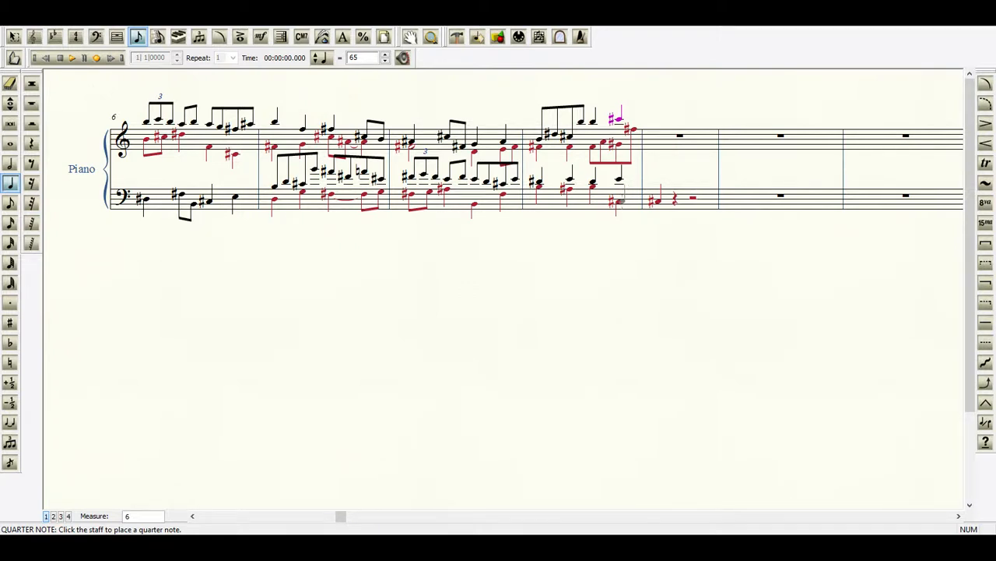
pyautogui.click(9, 104)
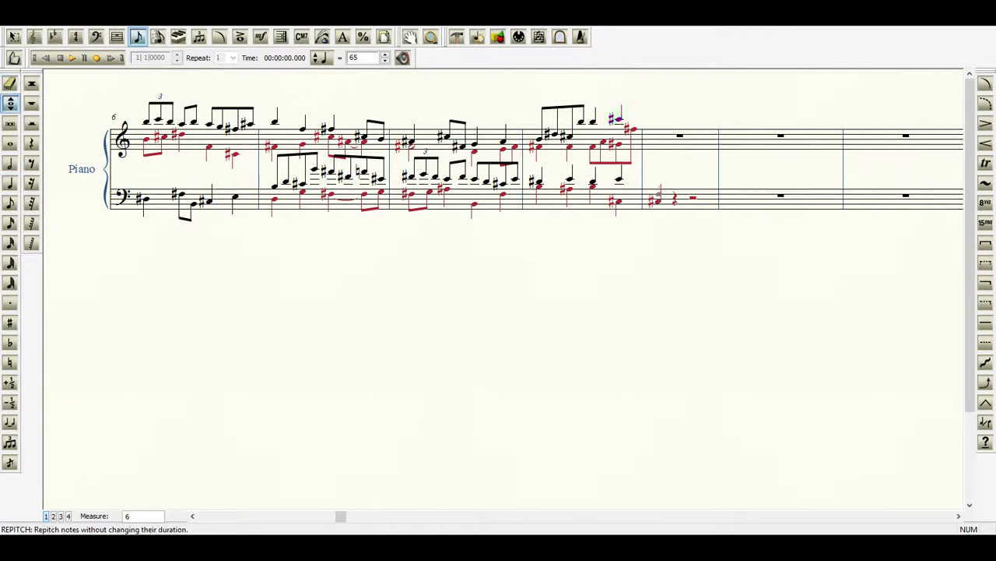
pyautogui.click(53, 517)
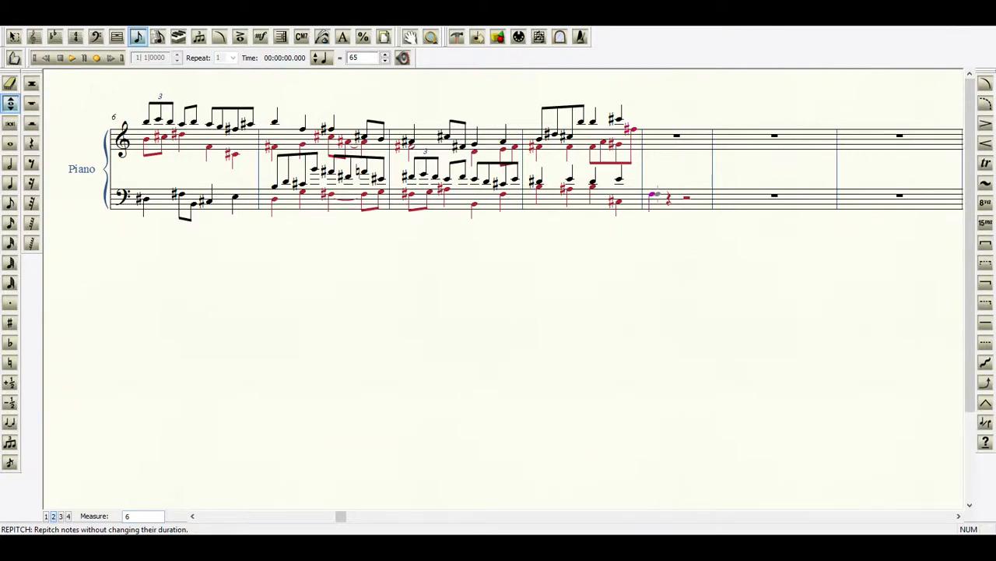
pyautogui.click(658, 195)
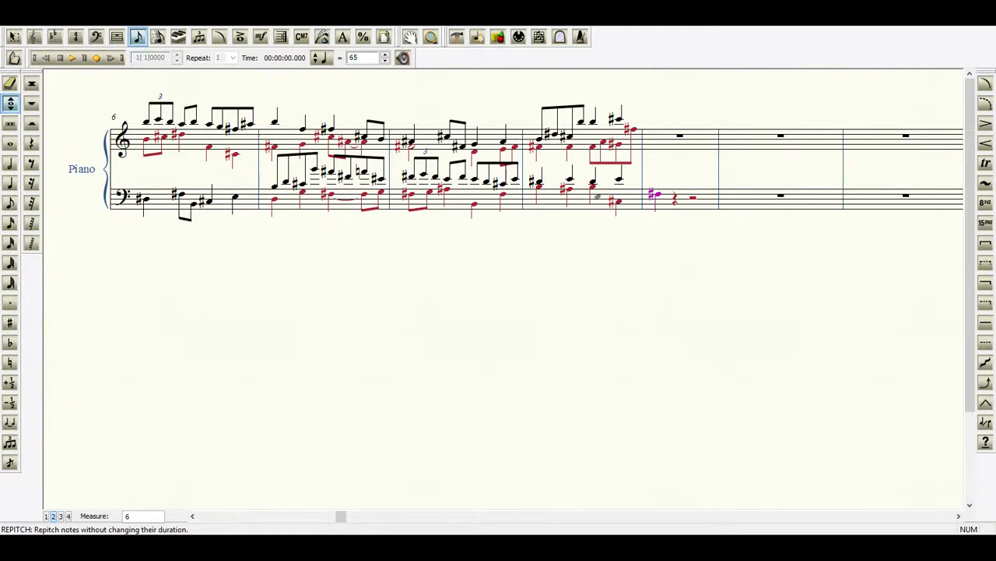
# Enter a layer 1 quarter note F#4 on the first beat of measure 10 in the bass staff.
pyautogui.click(13, 202)
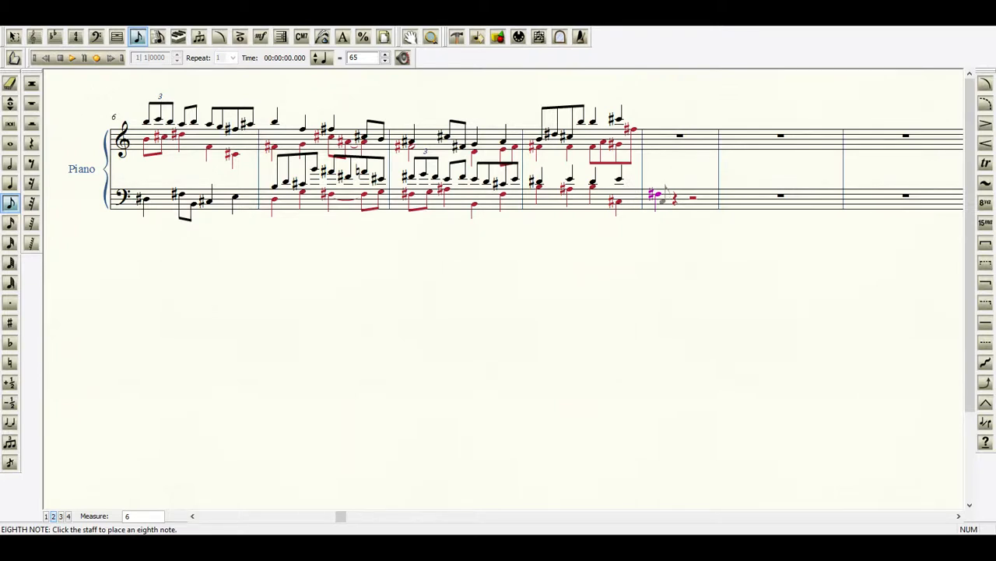
pyautogui.click(11, 184)
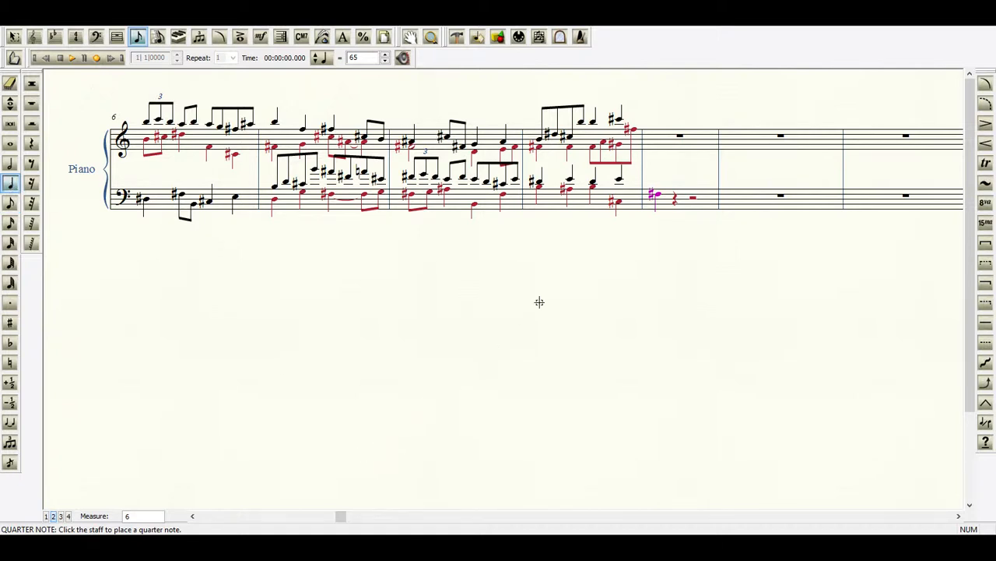
pyautogui.click(46, 517)
pyautogui.click(619, 179)
pyautogui.click(657, 177)
pyautogui.press('+')
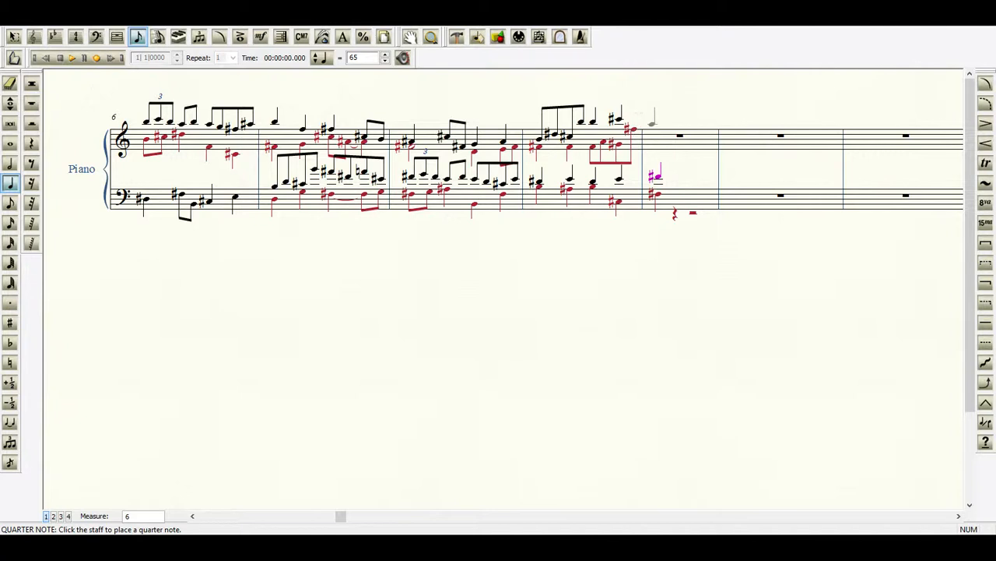
# Enter quarter notes A#5 in layer 1 and C#5 in layer 2 on the first beat of measure 10 in the treble staff.
pyautogui.click(654, 123)
pyautogui.click(54, 517)
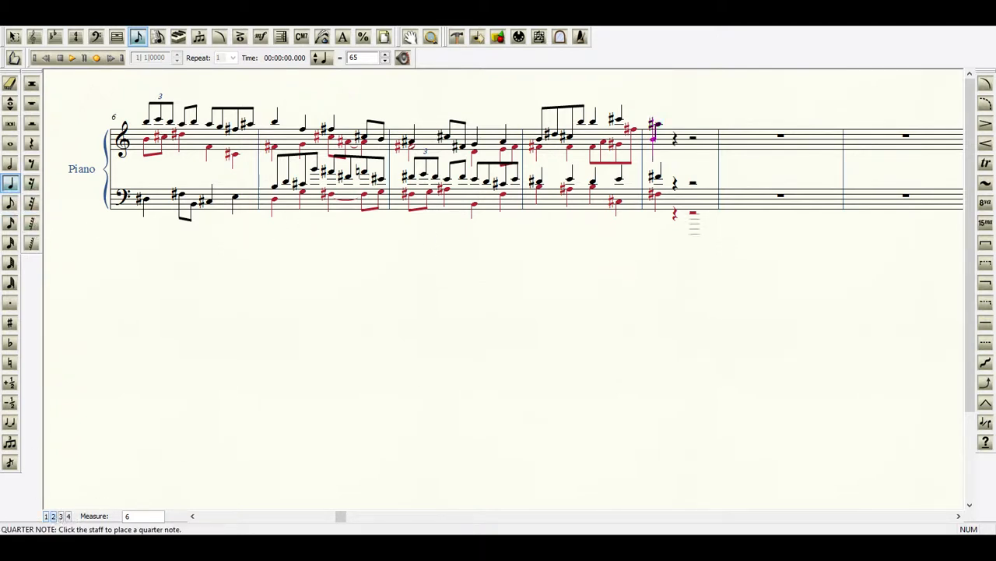
pyautogui.click(658, 138)
pyautogui.press('+')
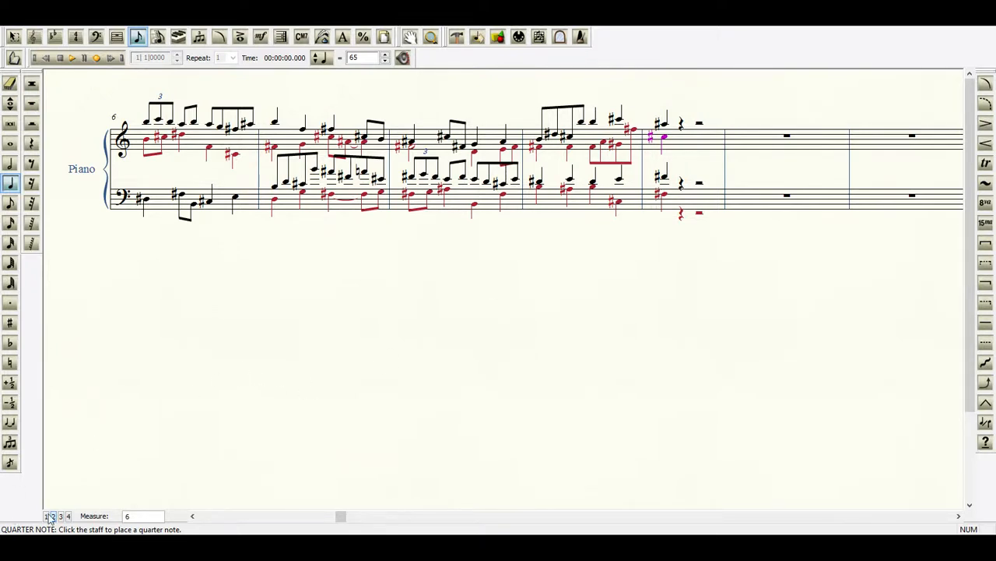
# Turn the layer 1 last beat of measure 9 in the treble staff into two eighth notes, C#6 and B5.
pyautogui.click(11, 202)
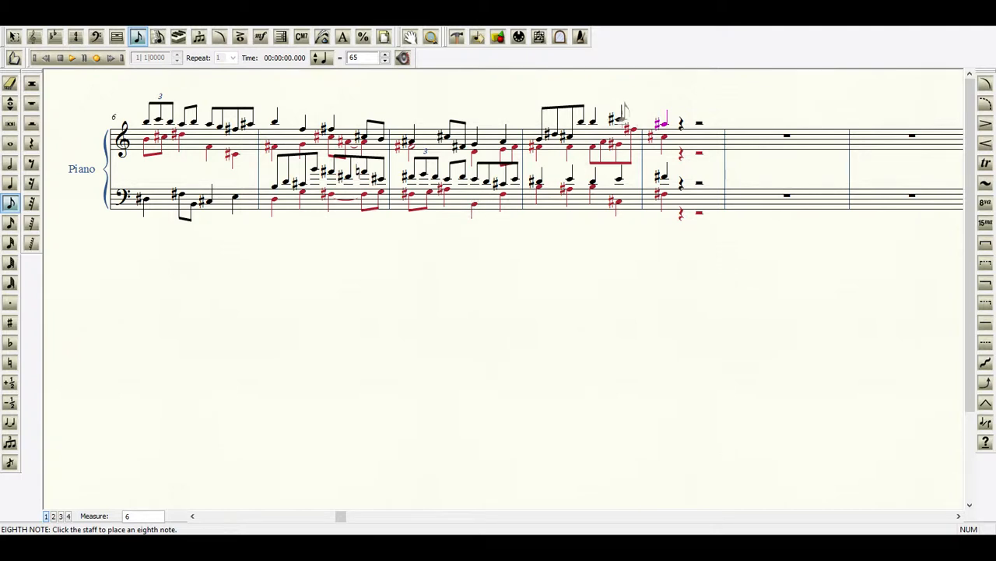
pyautogui.click(632, 121)
# Fill the first two beats of measure 10 in the bass staff with layer 2 eighth notes F#3, A#3, G#3 and F#4.
pyautogui.click(958, 515)
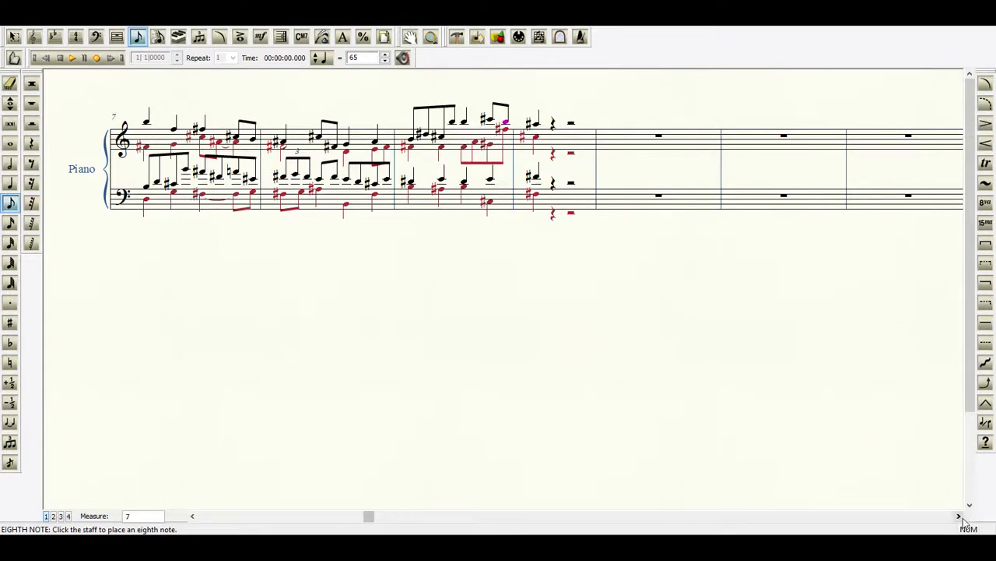
pyautogui.click(960, 518)
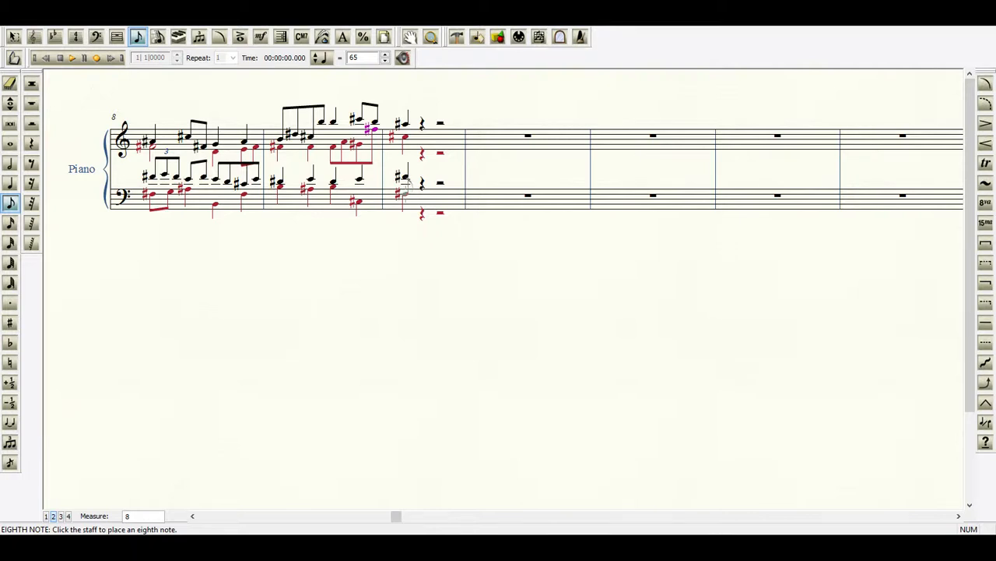
pyautogui.click(411, 189)
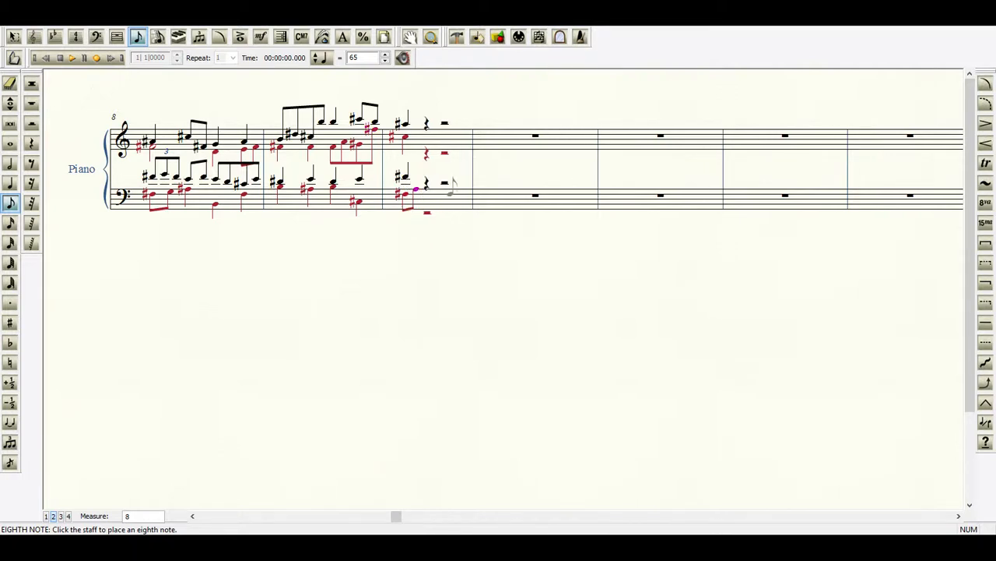
pyautogui.click(421, 189)
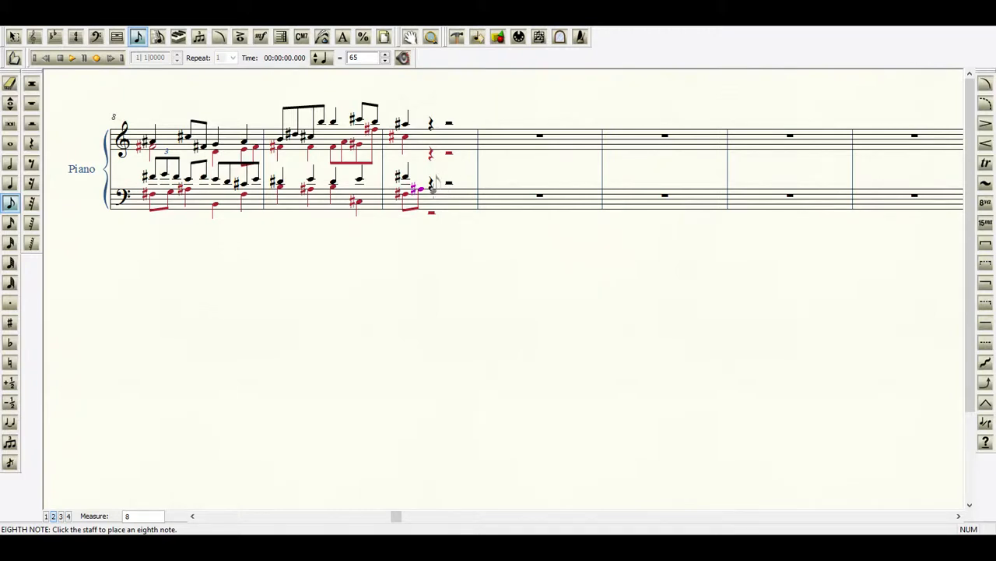
pyautogui.click(433, 190)
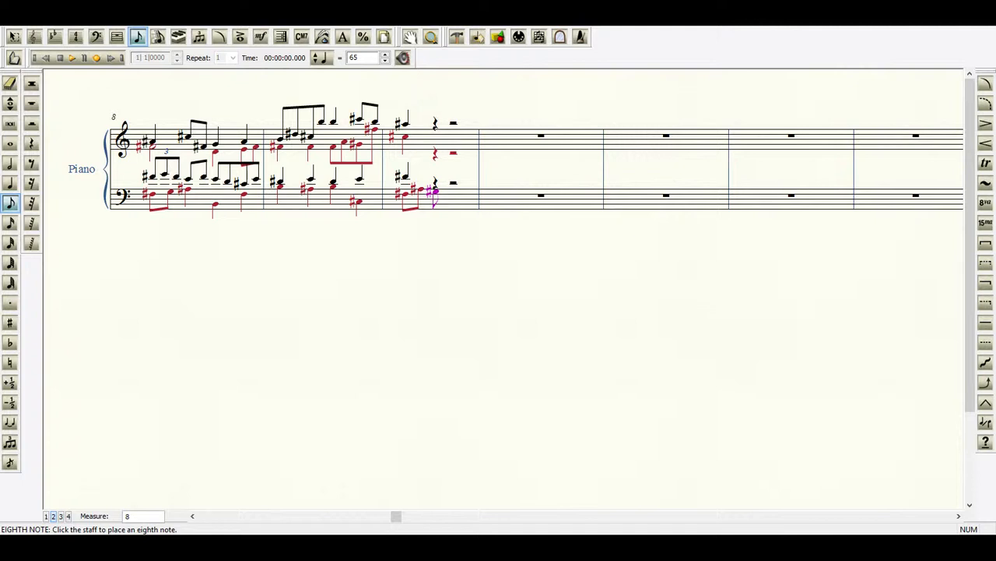
pyautogui.click(447, 179)
pyautogui.press('+')
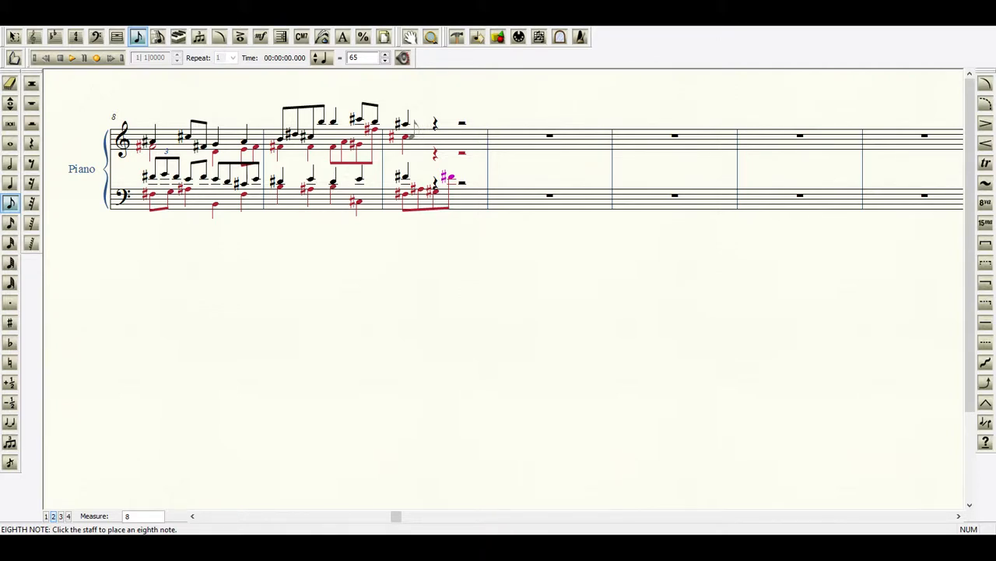
# Enter layer 1 quarter notes E#4 and F#4 on the second and third beats of measure 10 in the bass staff.
pyautogui.click(10, 183)
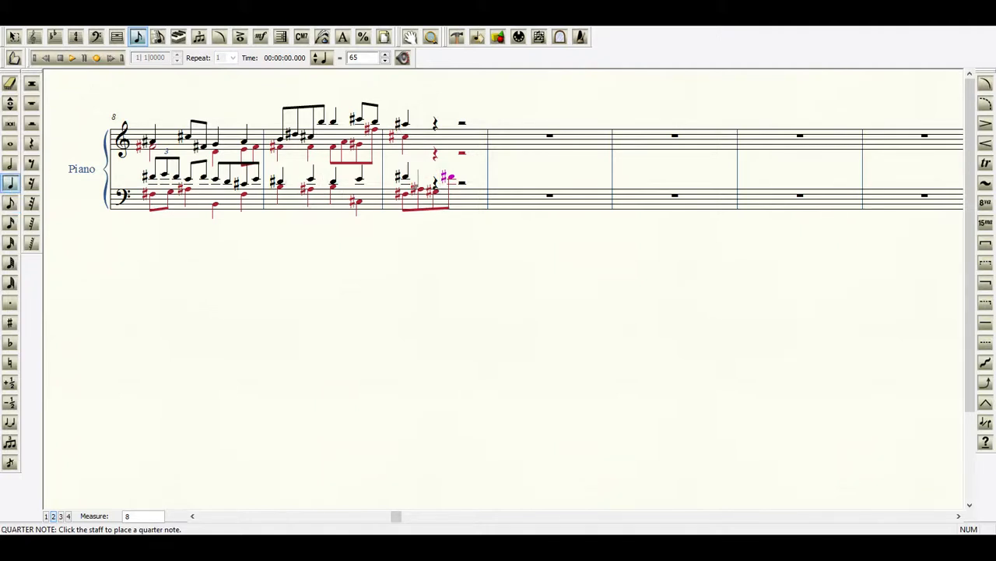
pyautogui.click(46, 515)
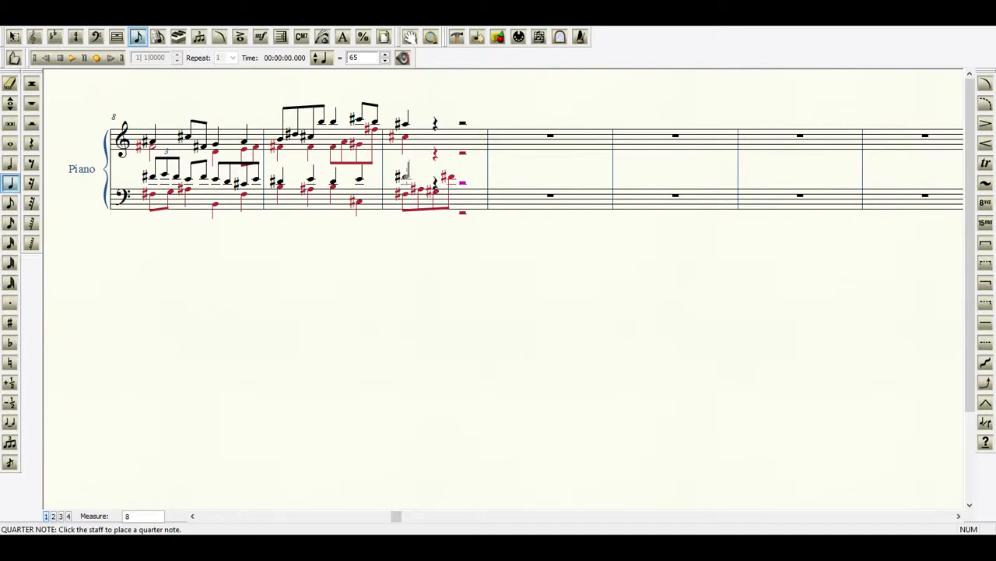
pyautogui.click(403, 176)
pyautogui.click(418, 178)
pyautogui.click(436, 178)
pyautogui.click(463, 179)
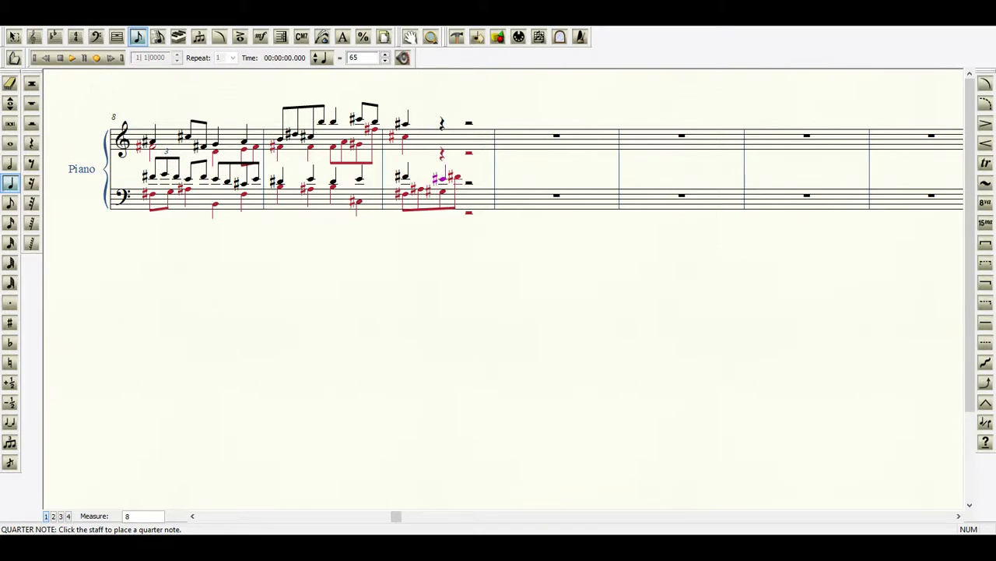
pyautogui.click(470, 177)
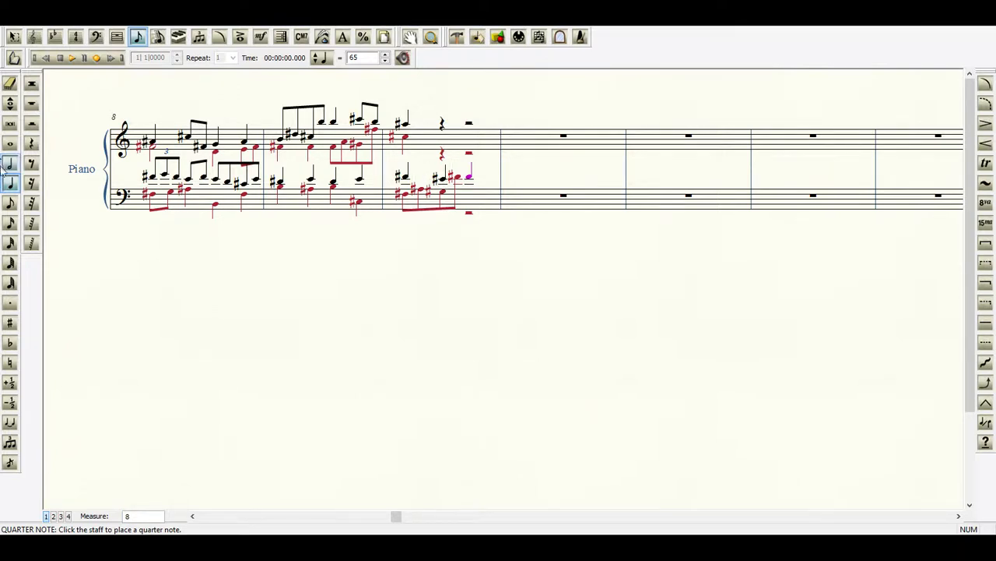
# Enter treble quarter notes on beats two and three of measure 10: B5 and A#5 in layer 1, C#5 twice in layer 2.
pyautogui.click(53, 517)
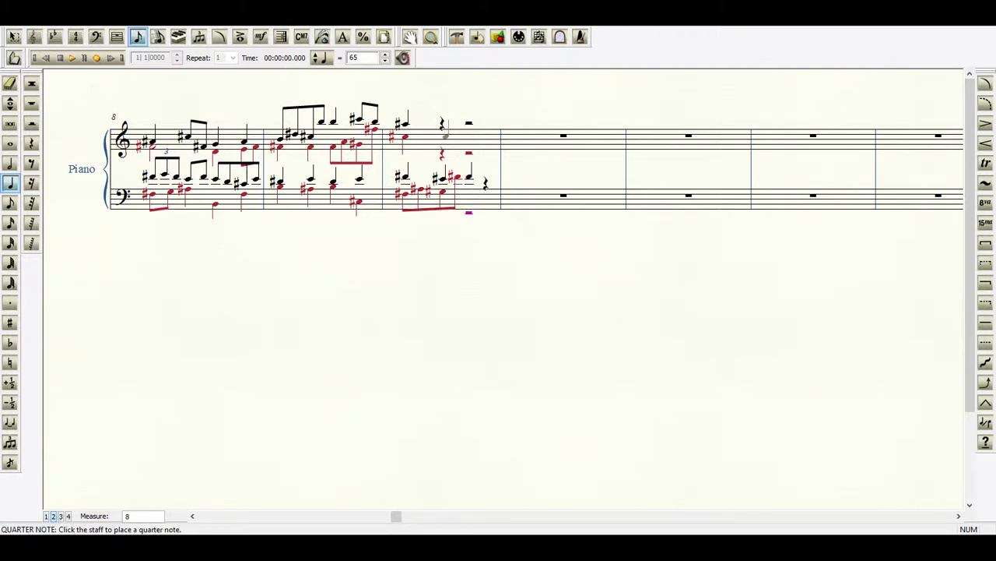
pyautogui.click(442, 138)
pyautogui.click(47, 517)
pyautogui.click(442, 120)
pyautogui.click(54, 515)
pyautogui.click(469, 138)
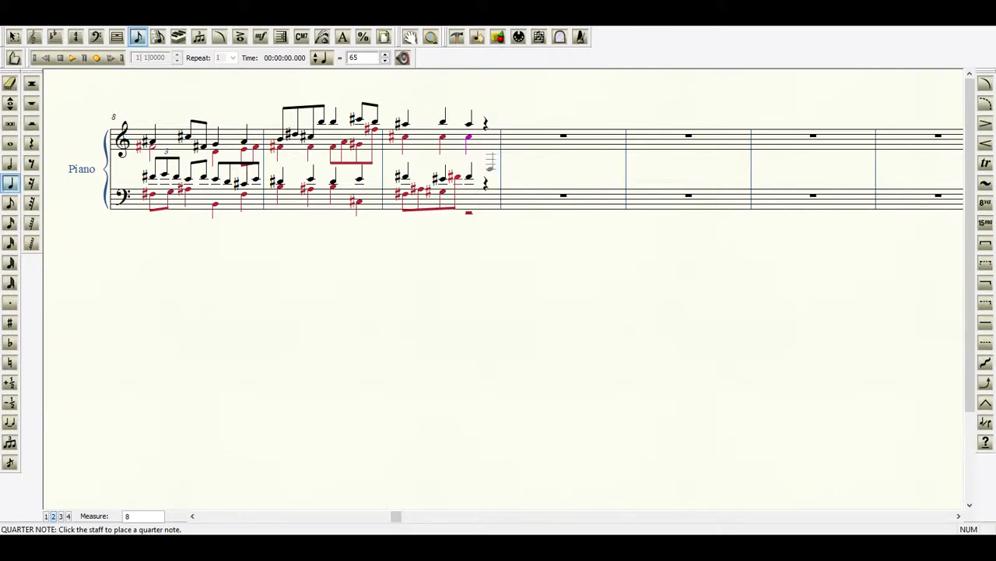
# Fill the last two beats of measure 10 in the bass staff with layer 1 eighth notes F#4, E#4, D#4 and C#4.
pyautogui.click(11, 203)
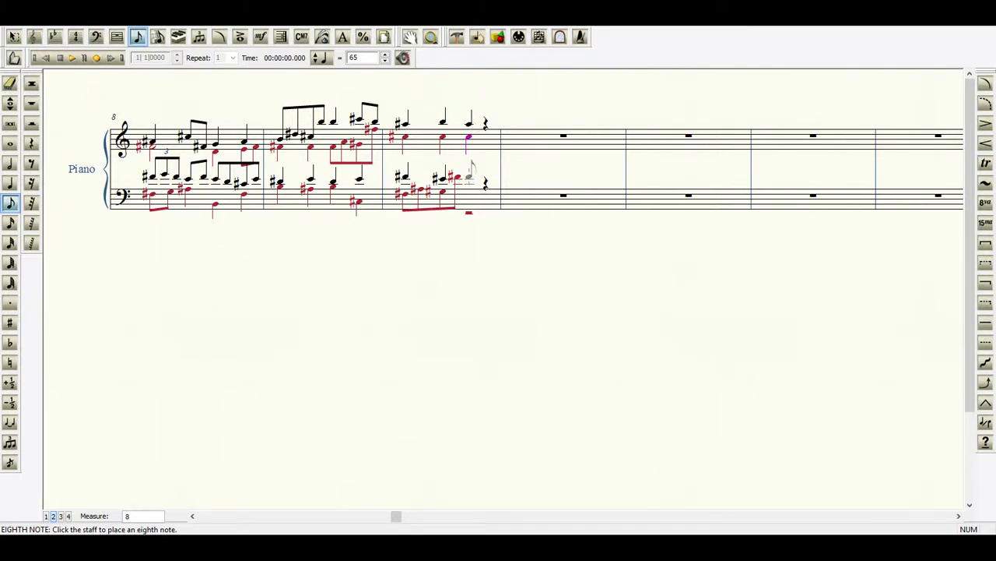
pyautogui.click(46, 517)
pyautogui.click(471, 174)
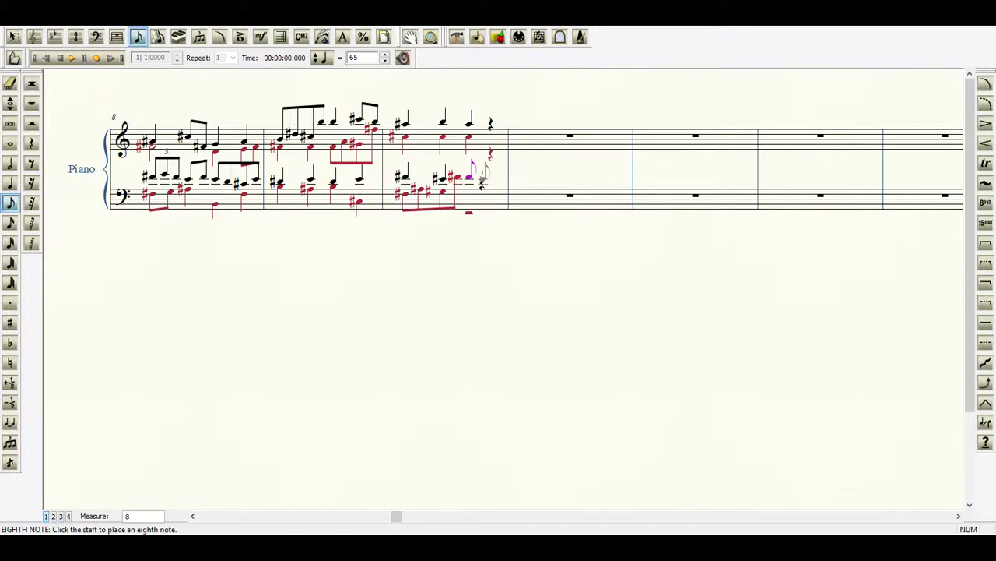
pyautogui.click(482, 179)
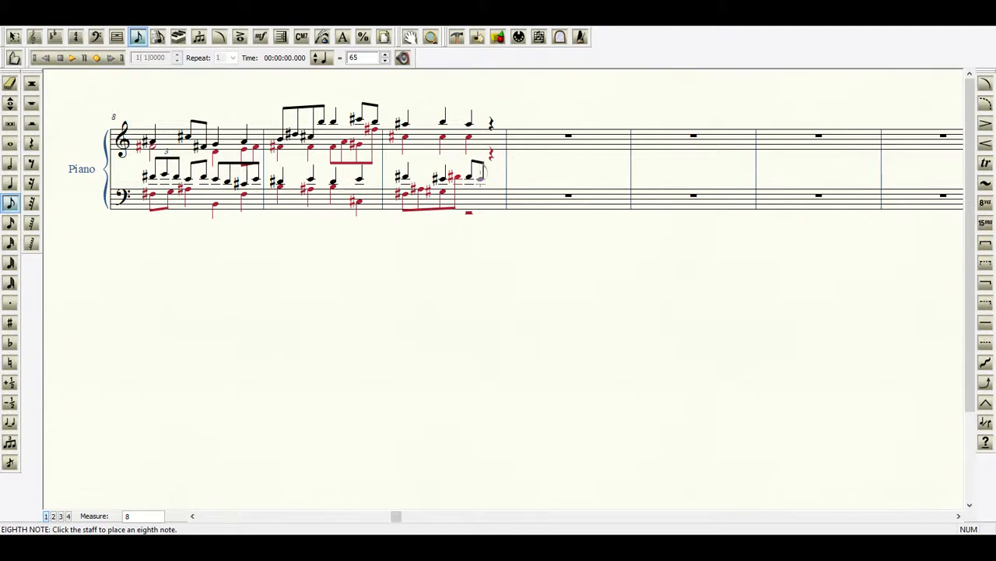
pyautogui.click(480, 179)
pyautogui.click(494, 179)
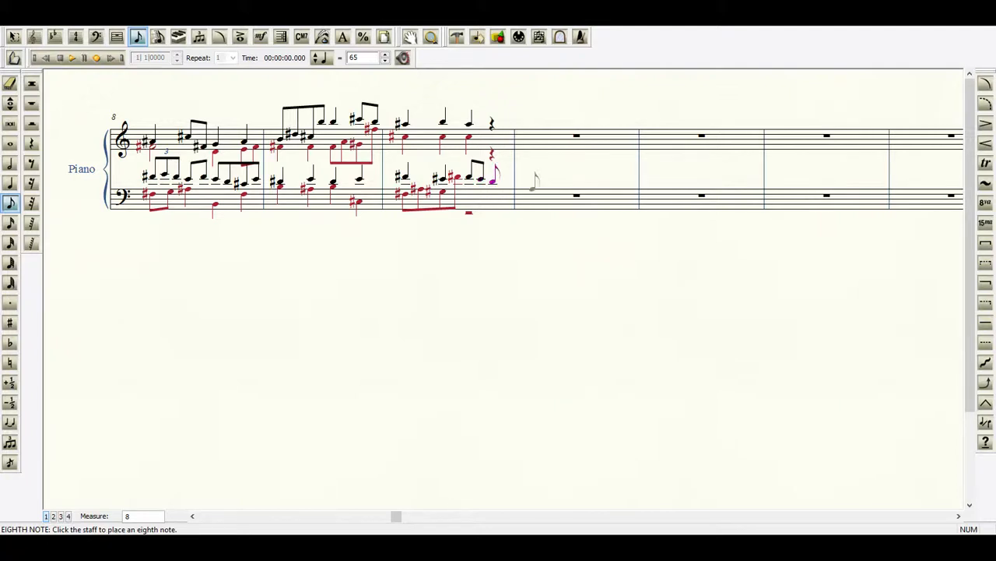
pyautogui.click(533, 185)
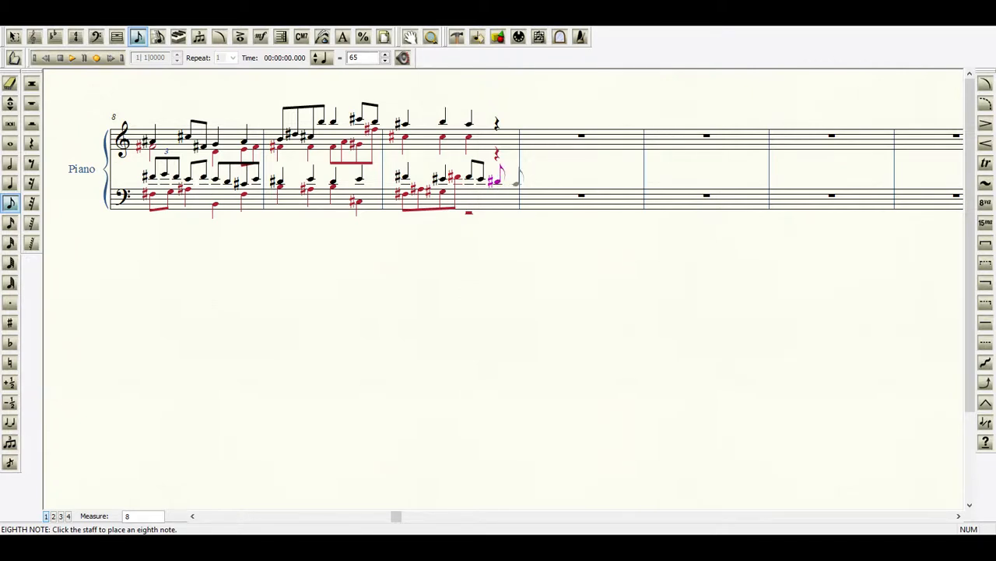
pyautogui.click(504, 181)
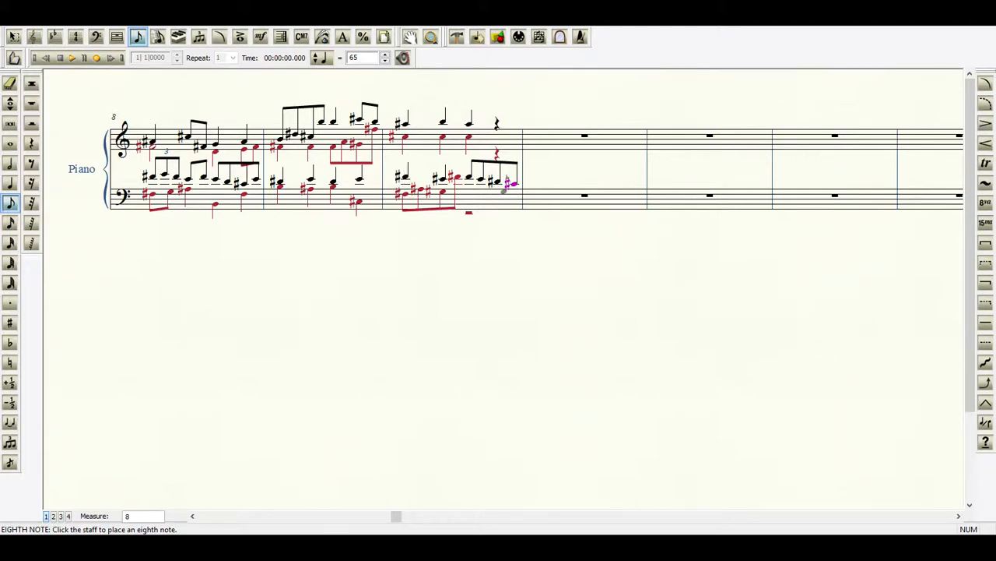
# Enter a layer 2 quarter note F#3 on the third beat of measure 10 in the bass staff.
pyautogui.click(8, 183)
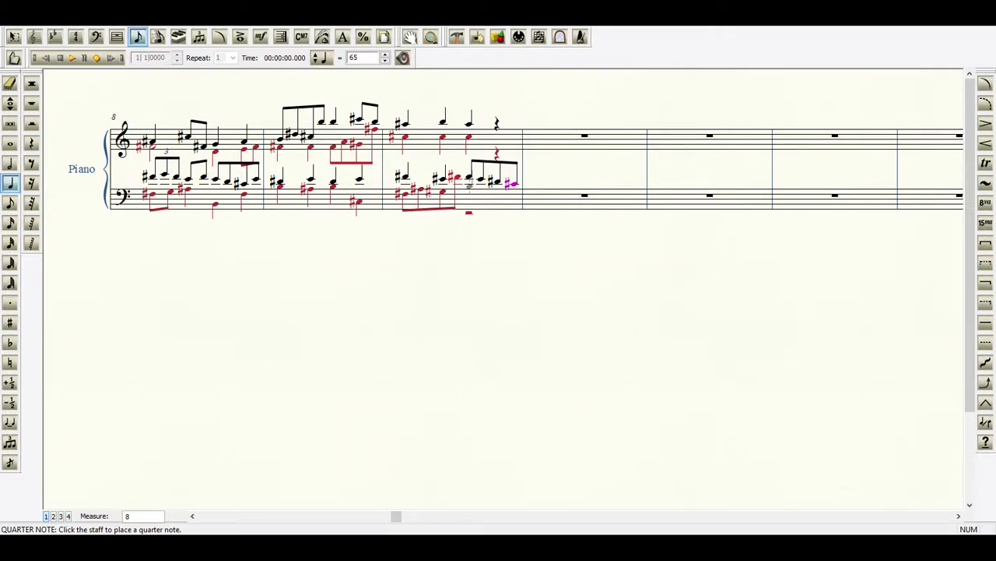
pyautogui.click(55, 516)
pyautogui.click(468, 195)
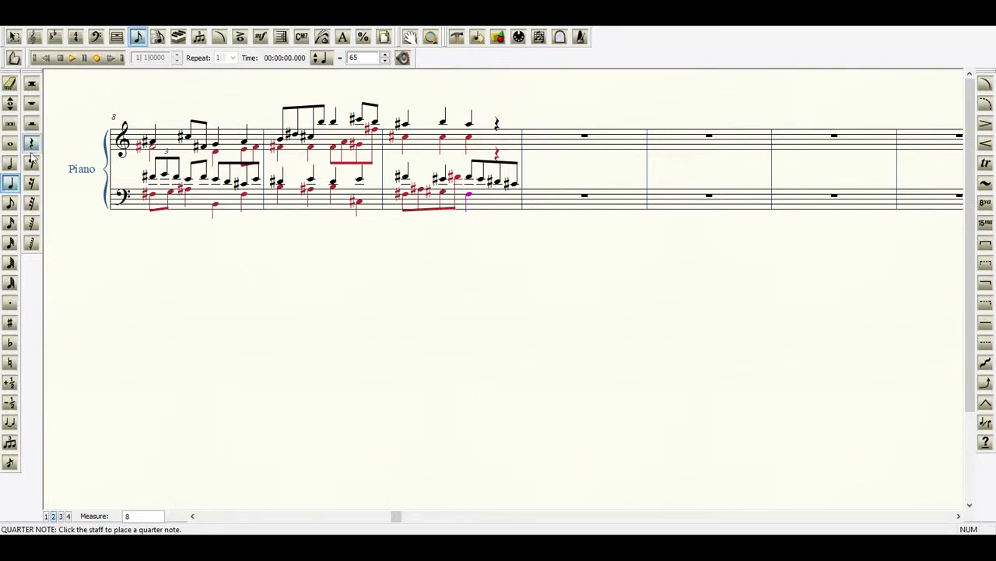
# Complete the fourth beat of measure 10 with quarter notes: treble B5 in layer 1, treble D#5 and bass G#2 in layer 2.
pyautogui.click(45, 516)
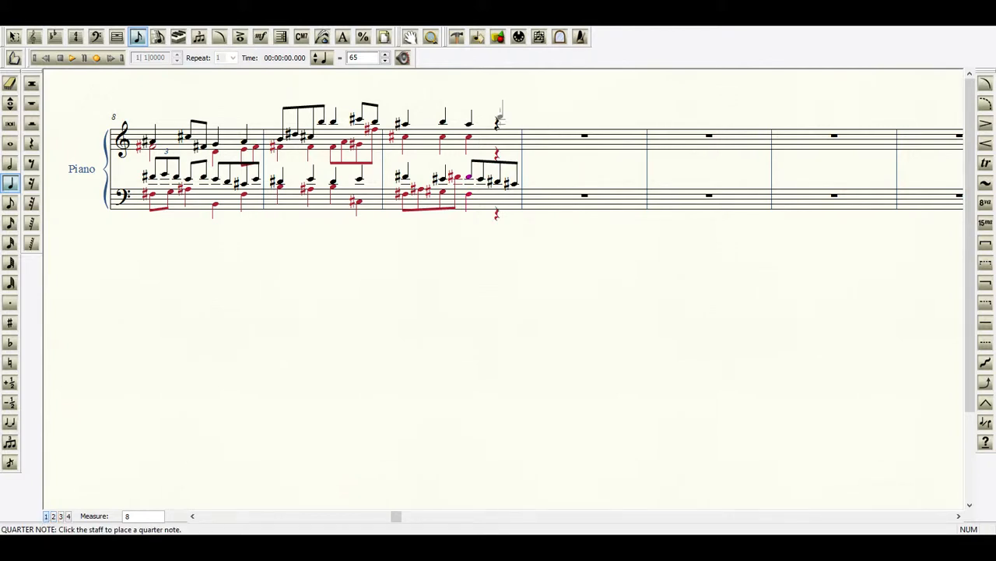
pyautogui.click(499, 122)
pyautogui.click(54, 516)
pyautogui.click(498, 137)
pyautogui.press('+')
pyautogui.click(496, 210)
pyautogui.press('+')
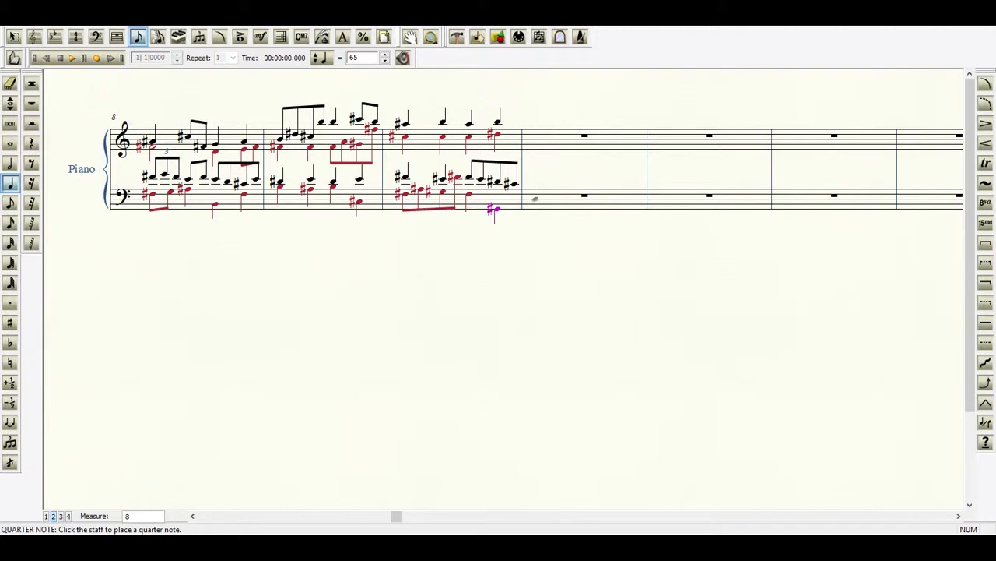
# Start measure 11 with quarter notes on the first beat: bass C#3 in layer 2 and treble C#6 in layer 1.
pyautogui.click(534, 200)
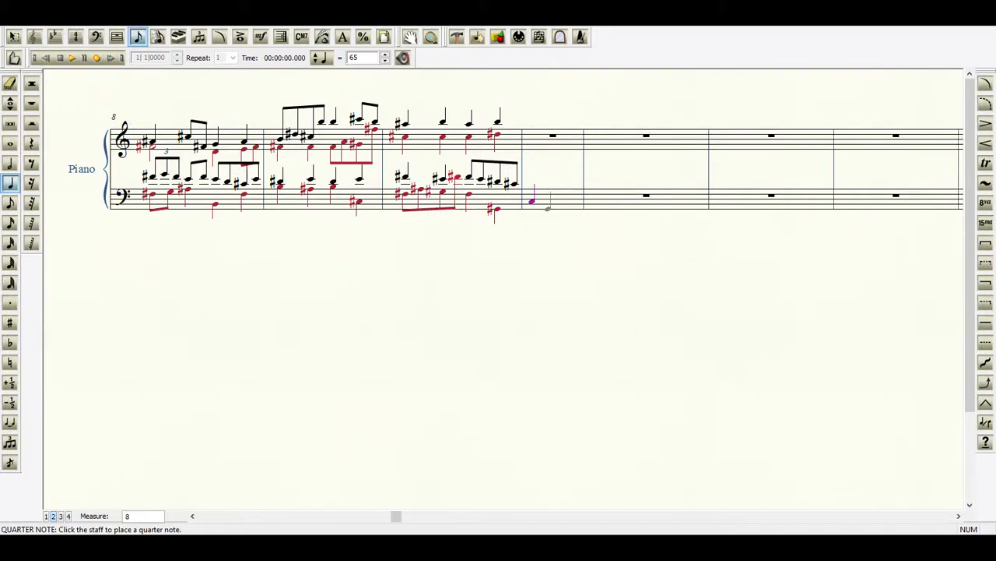
pyautogui.press('+')
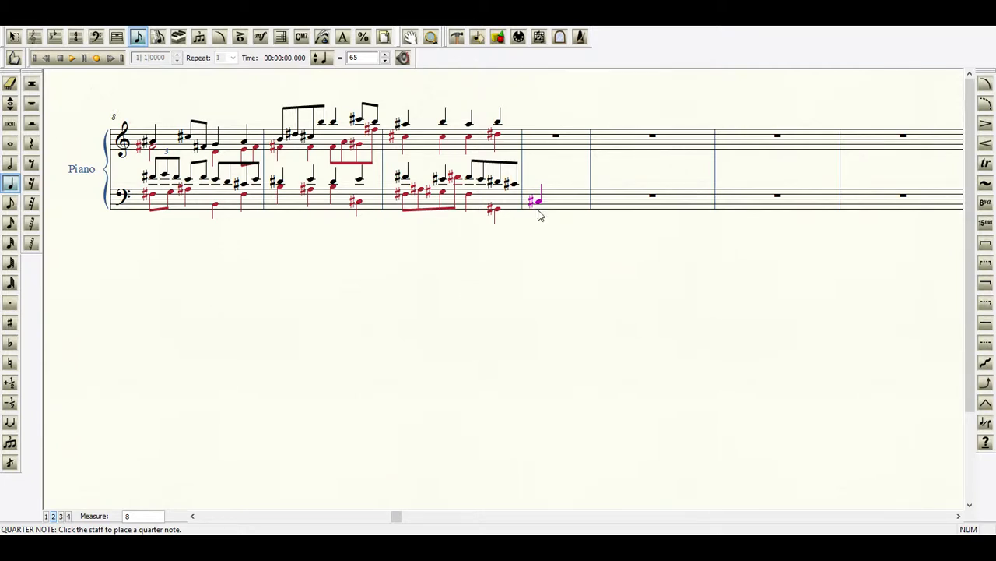
pyautogui.click(46, 516)
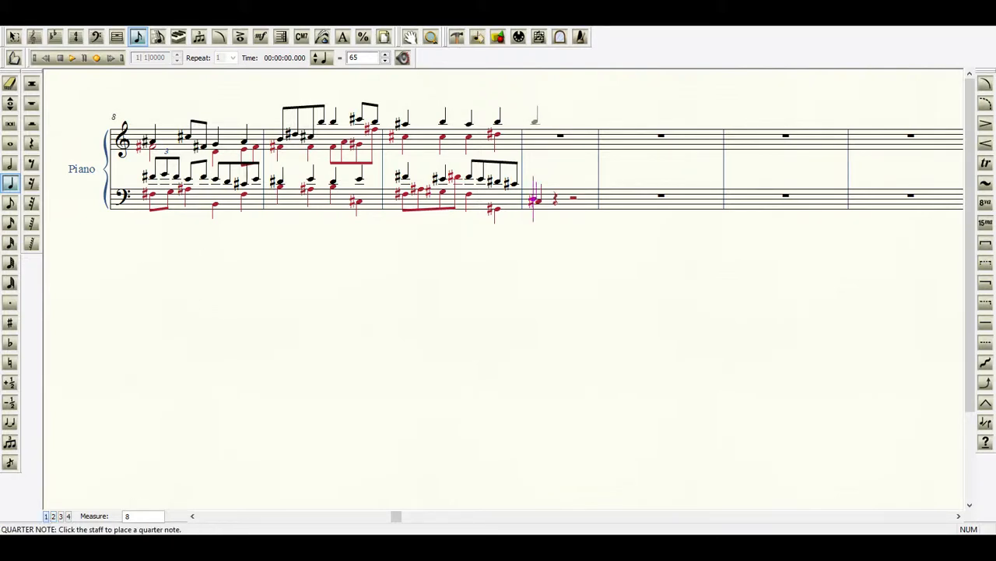
pyautogui.click(538, 121)
pyautogui.press('+')
# Add a layer 2 quarter note E natural 5 on the first beat of measure 11 in the treble staff.
pyautogui.click(534, 139)
pyautogui.press('Up')
pyautogui.press('+')
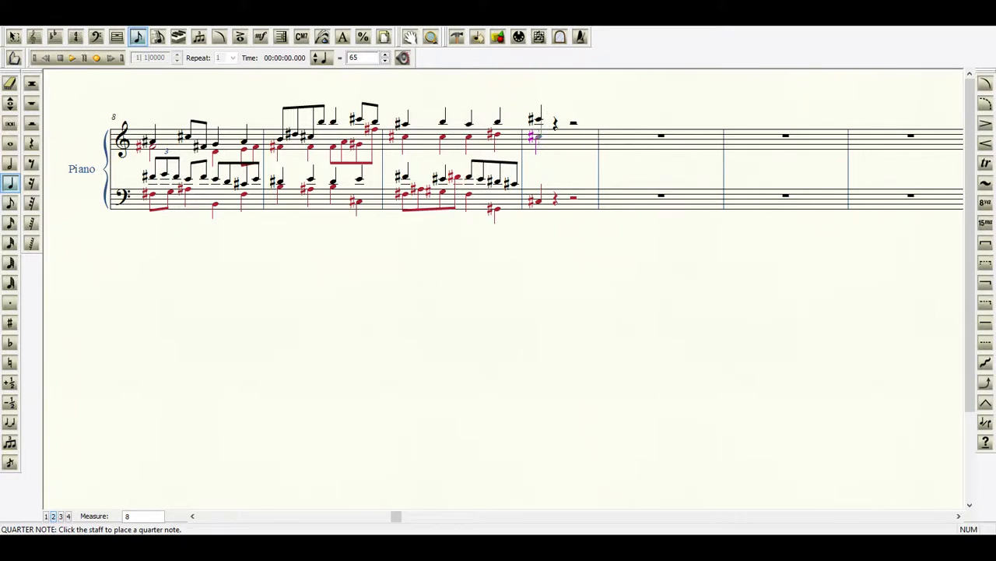
pyautogui.click(537, 136)
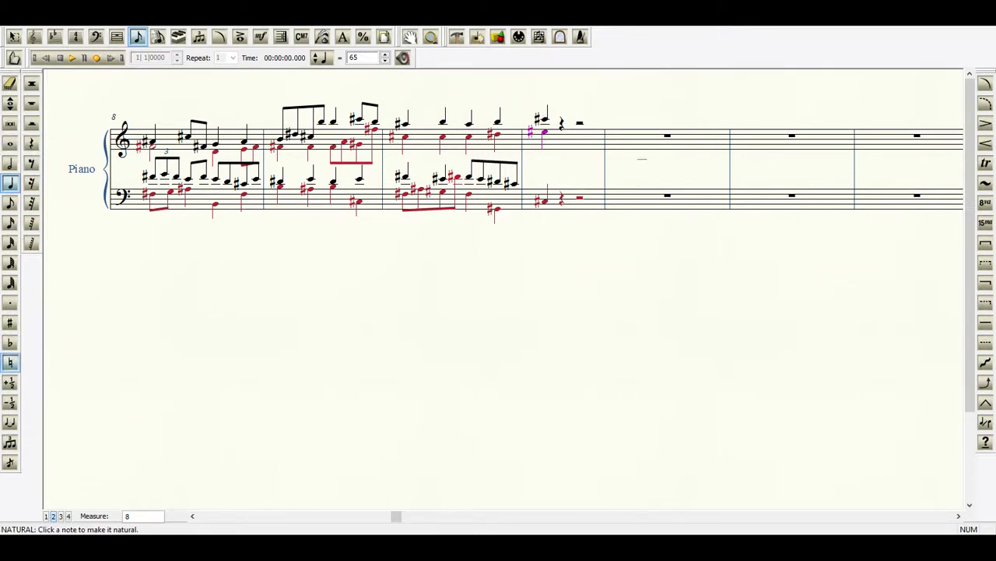
pyautogui.click(543, 132)
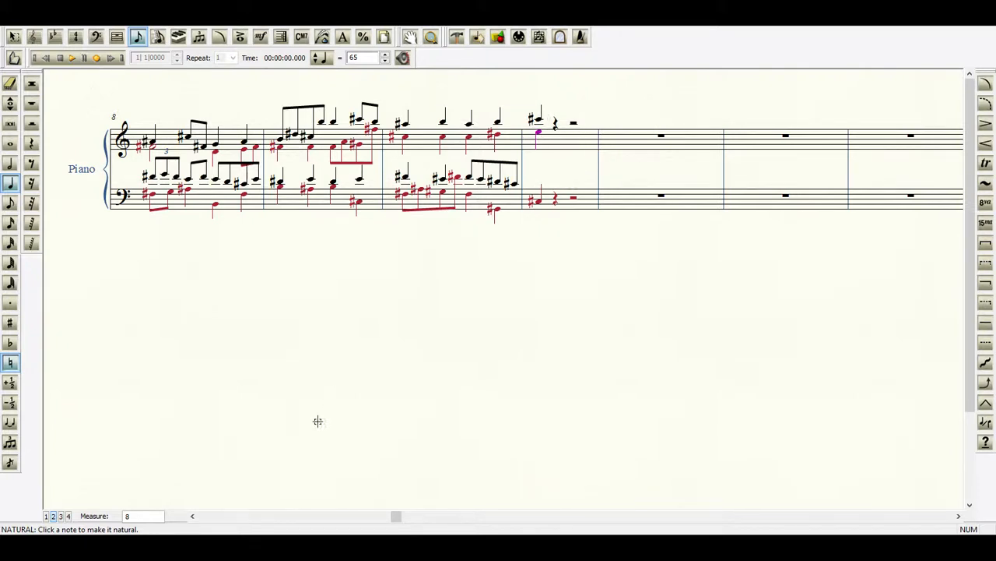
# Fill the first two beats of measure 11 in the bass staff with layer 1 eighth notes C#4, E4, D#4 and C#4.
pyautogui.click(47, 517)
pyautogui.click(536, 183)
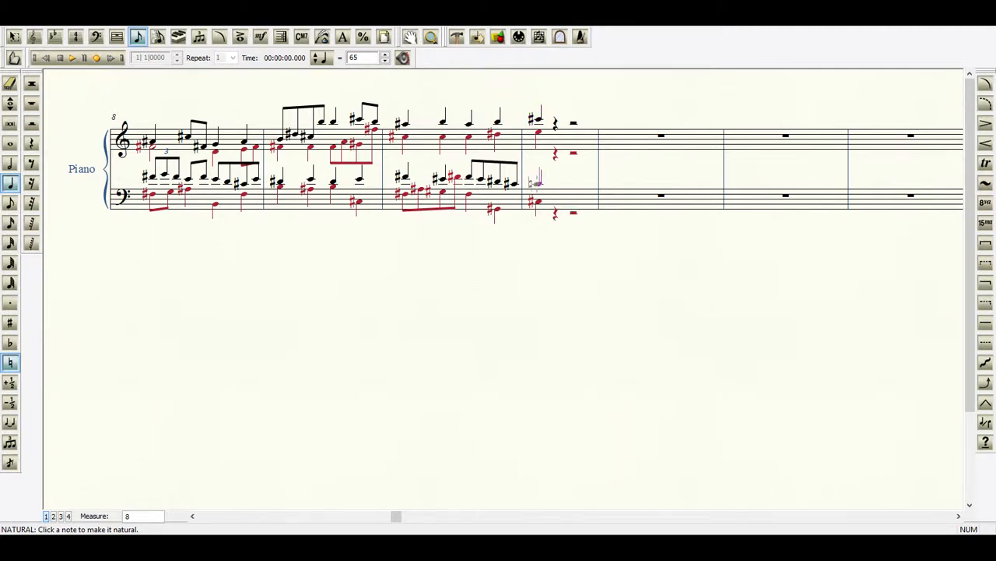
pyautogui.press('Up')
pyautogui.click(10, 202)
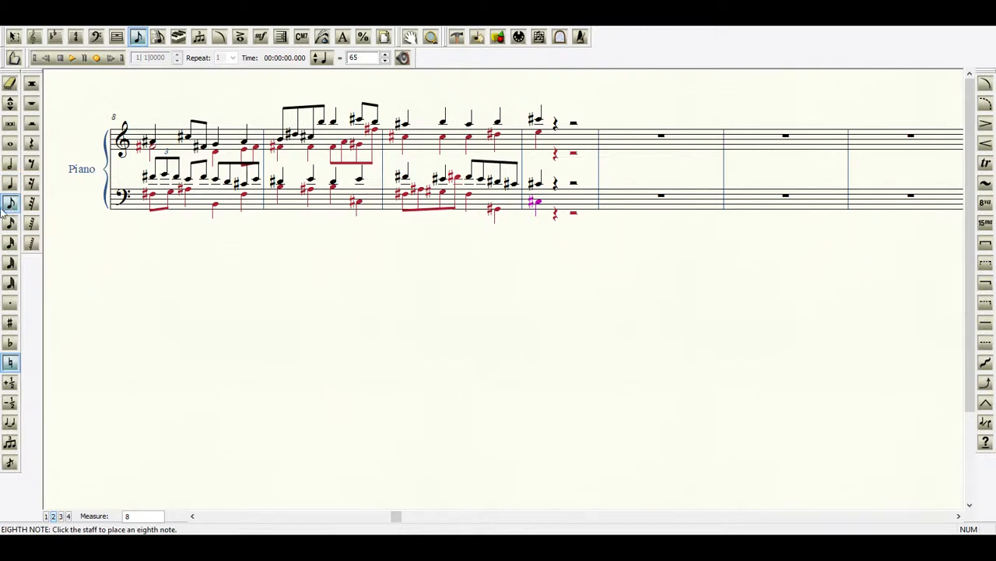
pyautogui.click(10, 362)
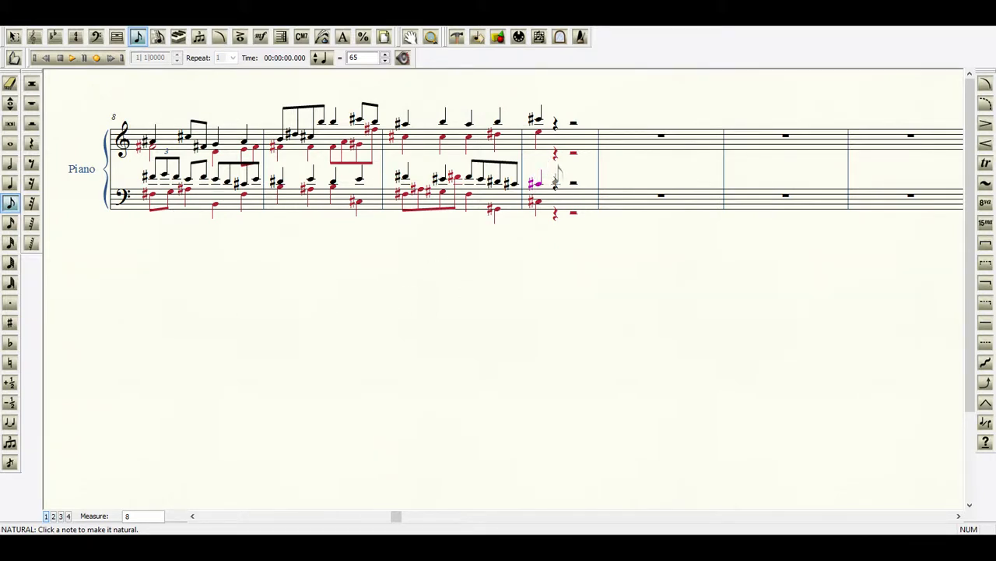
pyautogui.click(542, 175)
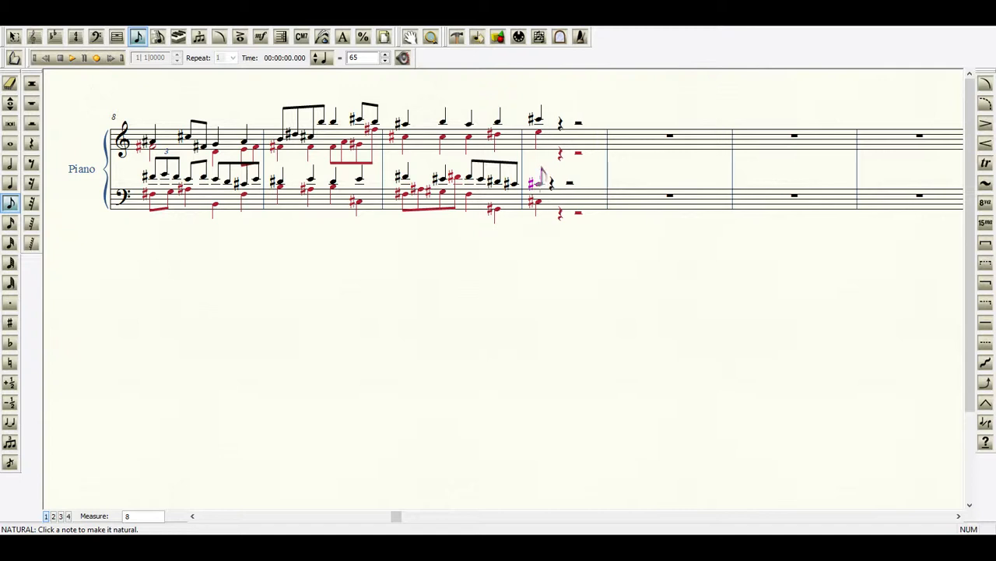
pyautogui.click(552, 179)
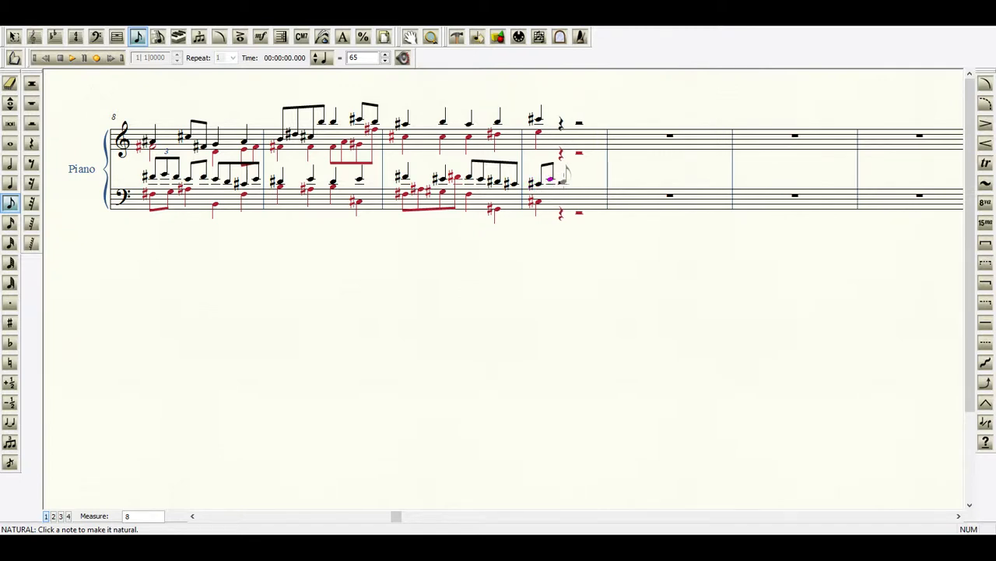
pyautogui.click(562, 179)
pyautogui.click(574, 180)
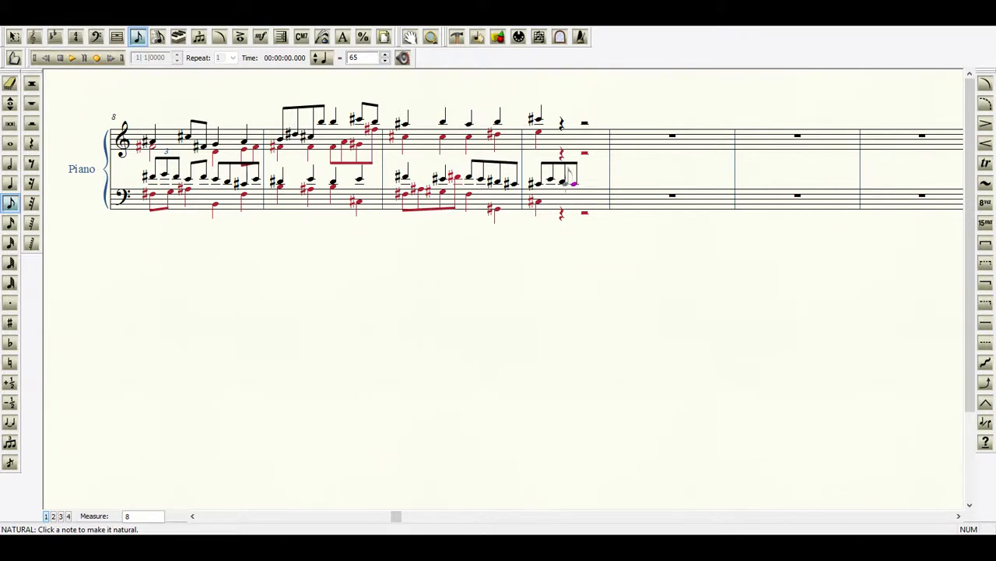
pyautogui.click(562, 183)
pyautogui.click(562, 181)
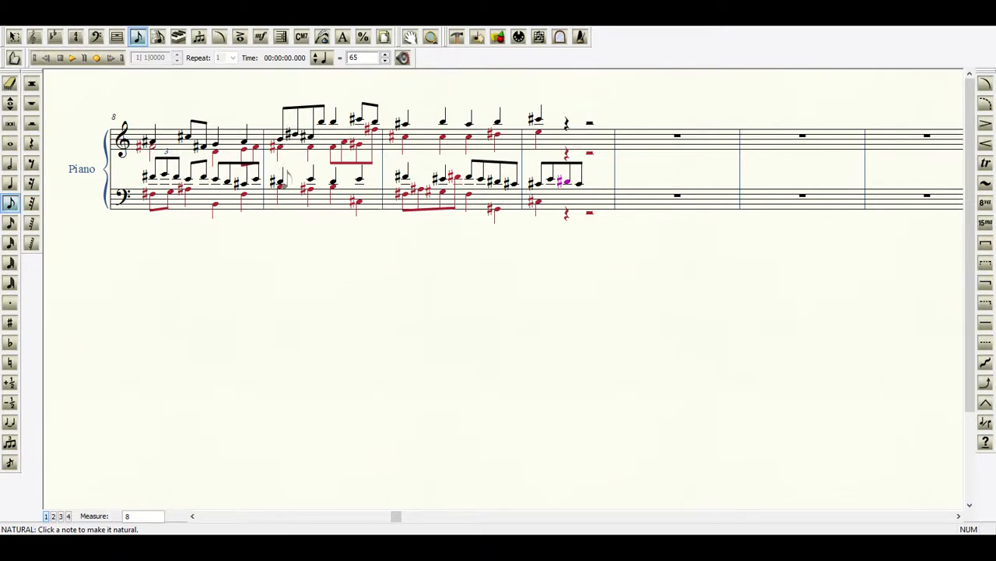
# Enter layer 2 quarter notes B#2 and C#3 on the second and third beats of measure 11 in the bass staff.
pyautogui.click(10, 182)
pyautogui.click(586, 197)
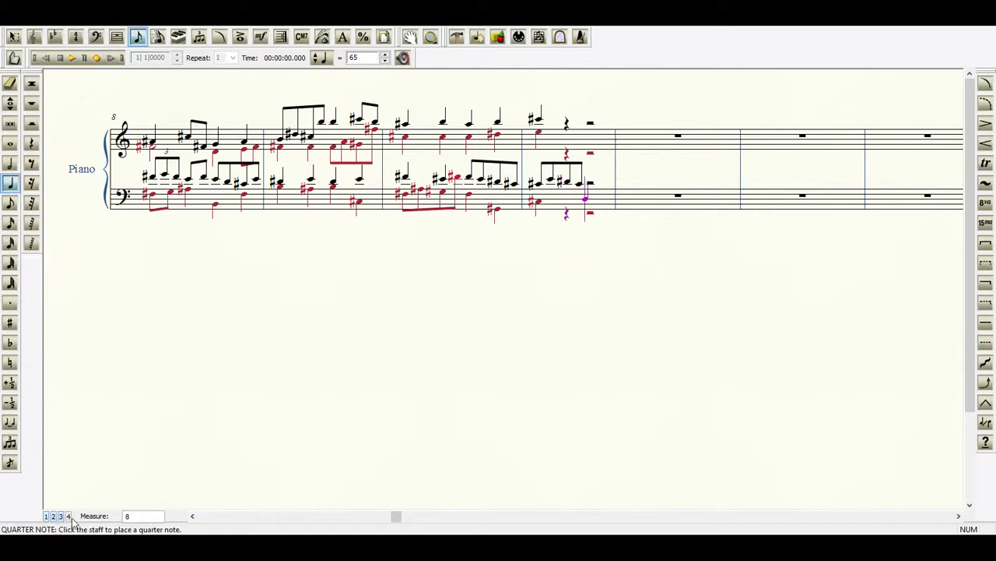
pyautogui.click(539, 202)
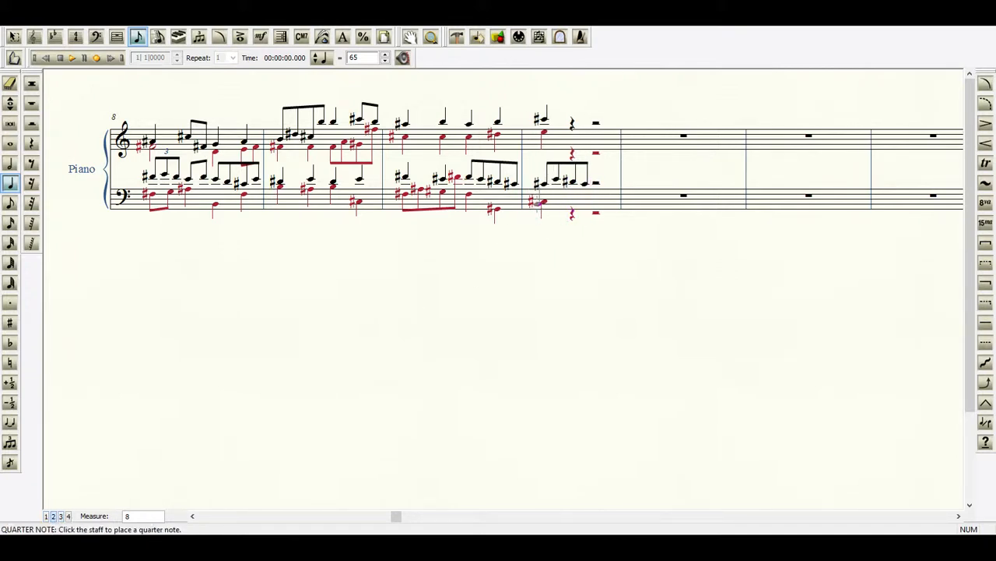
pyautogui.press('Delete')
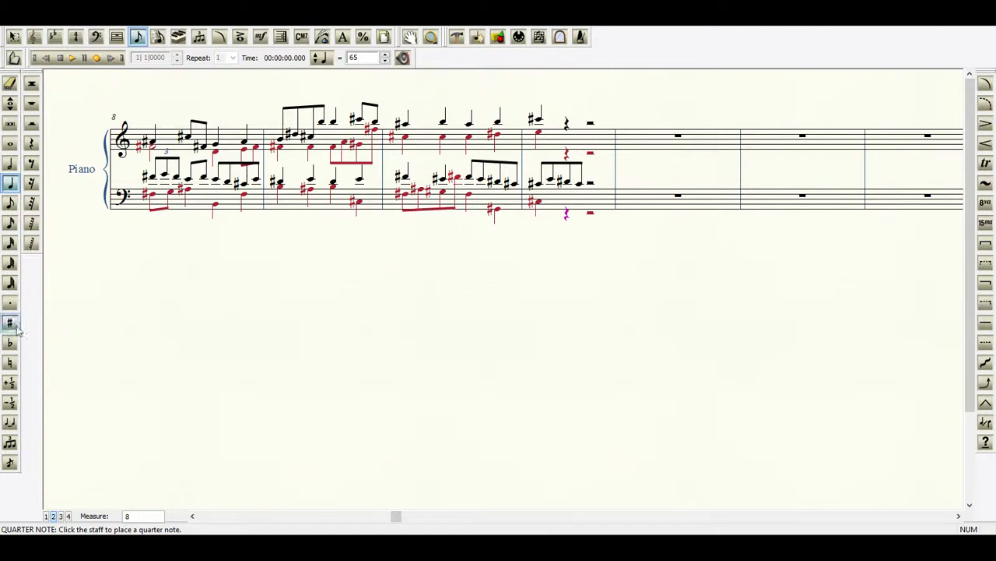
pyautogui.click(11, 362)
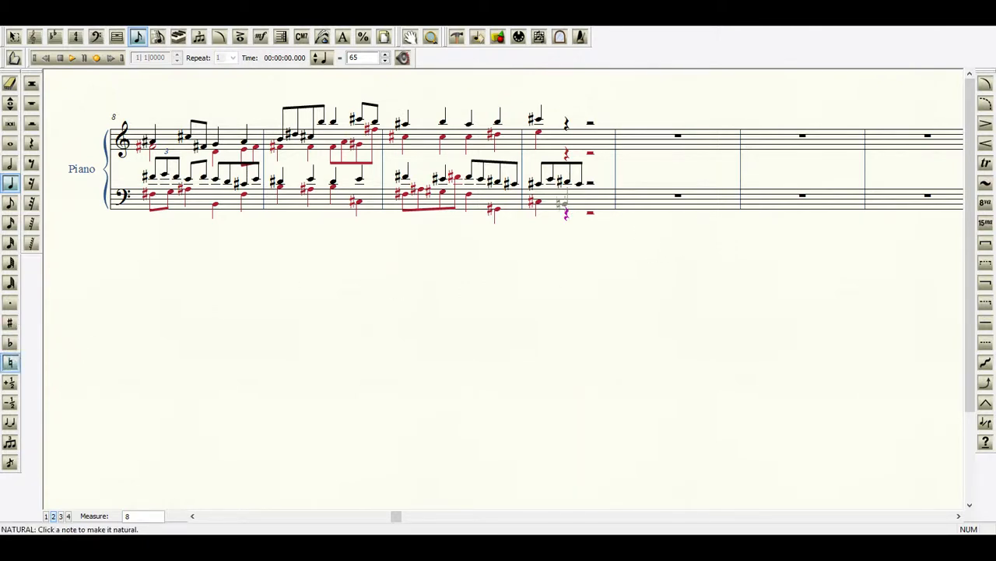
pyautogui.click(564, 205)
pyautogui.click(588, 201)
pyautogui.press('+')
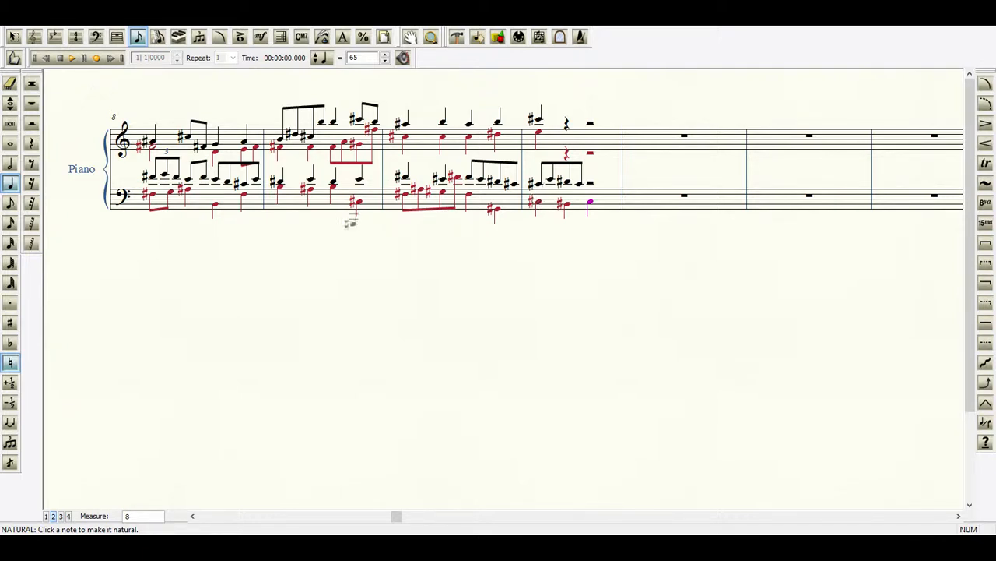
# Enter treble quarter notes on beats two and three of measure 11: D#6 and C#6 in layer 1, G#5 twice in layer 2.
pyautogui.click(45, 518)
pyautogui.click(567, 118)
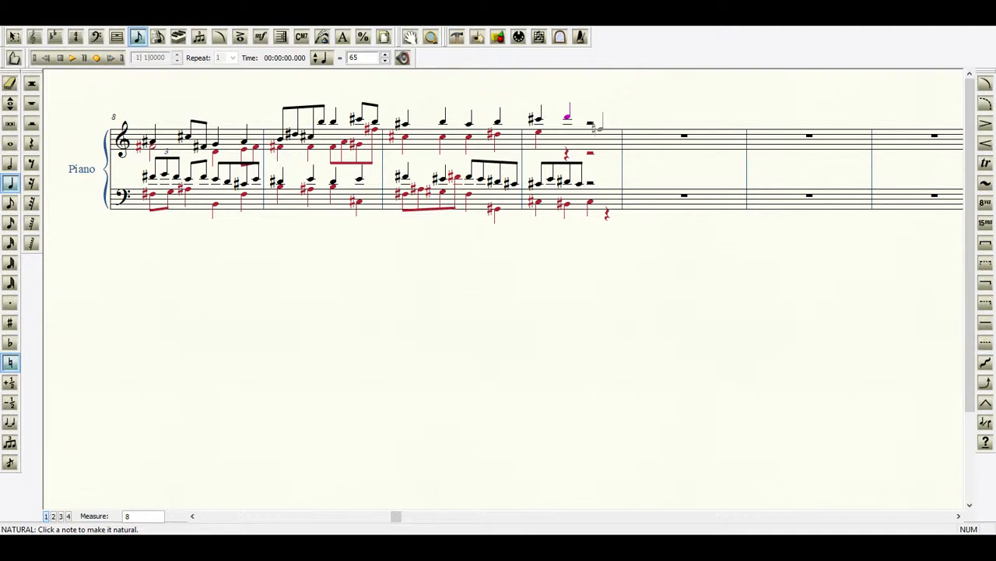
pyautogui.hotkey('ctrl', 'z')
pyautogui.click(567, 126)
pyautogui.click(567, 127)
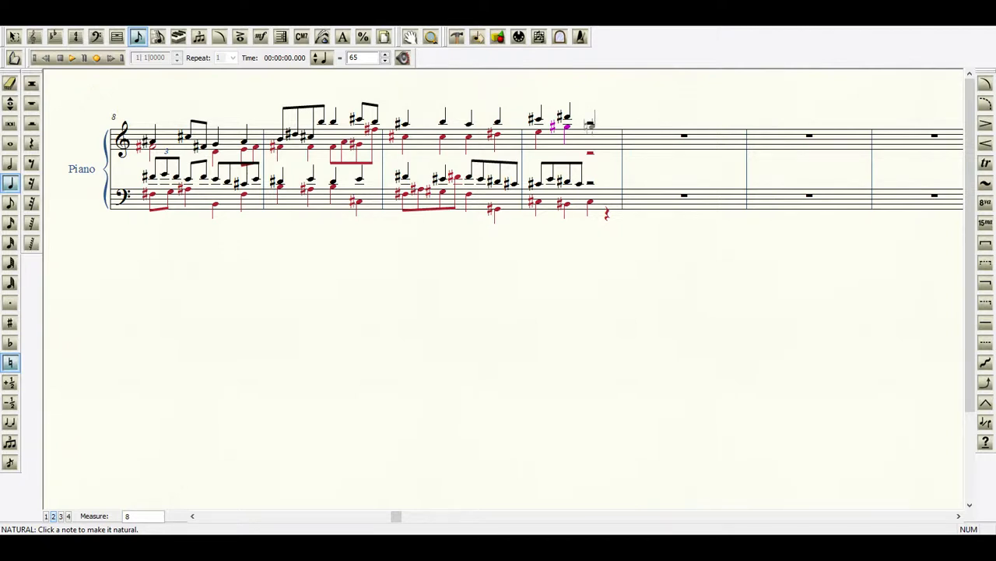
pyautogui.click(590, 124)
pyautogui.hotkey('ctrl', 'z')
pyautogui.click(46, 516)
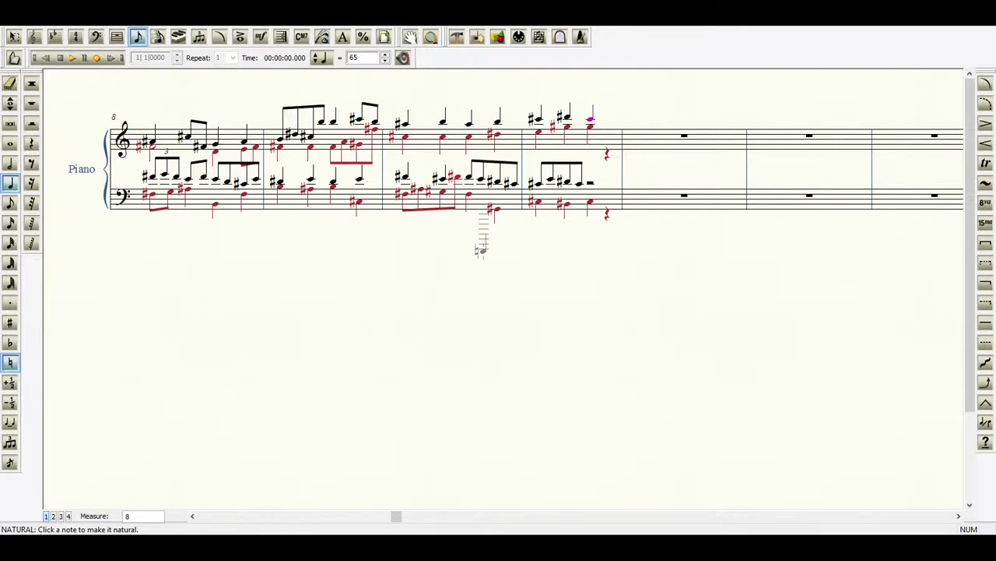
# Rework the first two beats of treble layer 2 in measure 11 into eighth notes E5, F#5, G#5 and F#5.
pyautogui.click(10, 103)
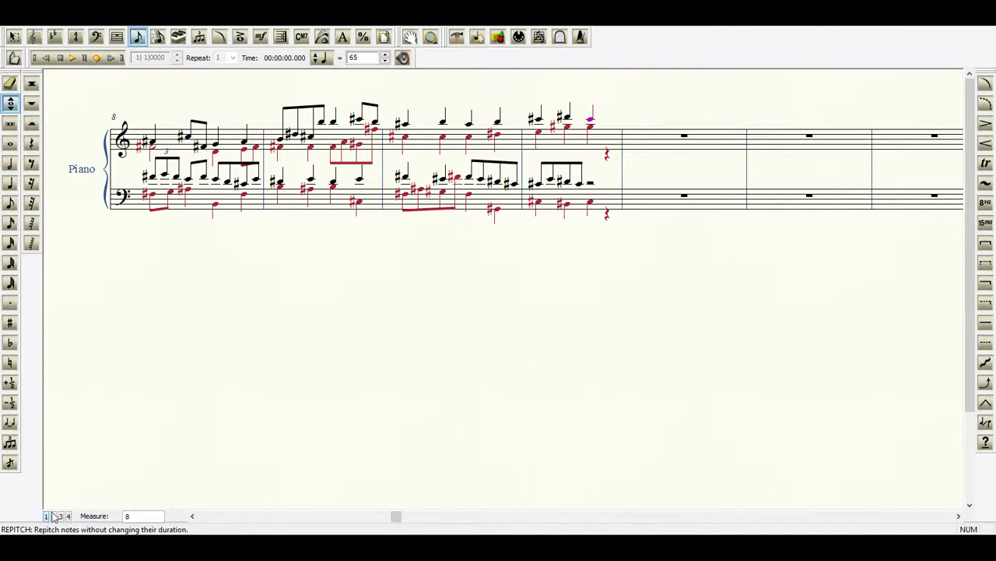
pyautogui.click(10, 203)
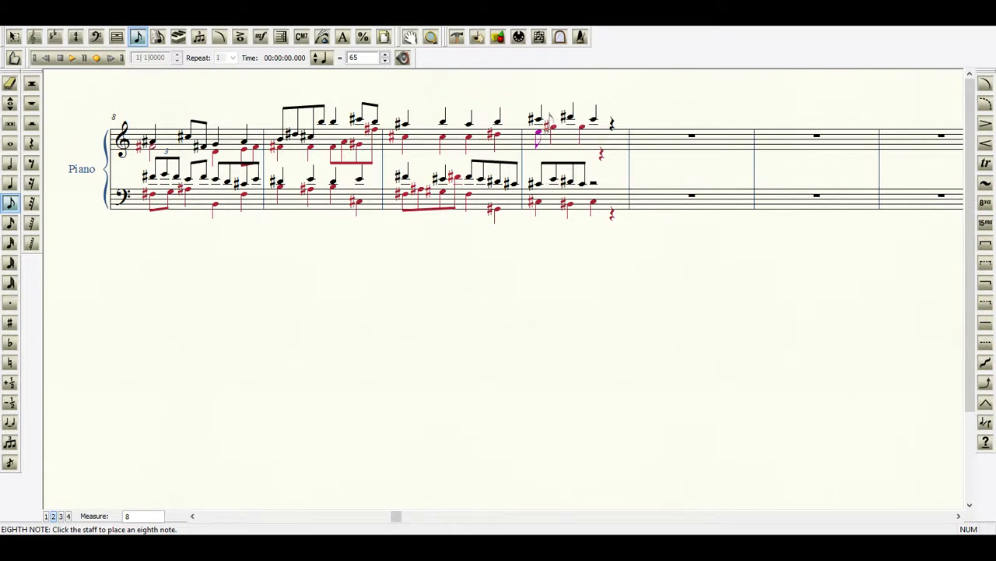
pyautogui.click(548, 129)
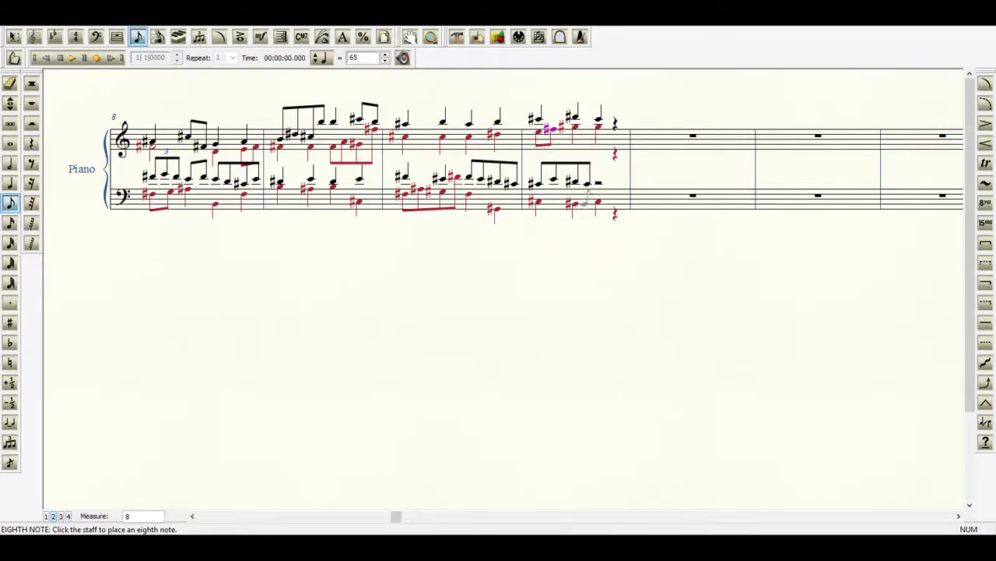
pyautogui.click(576, 131)
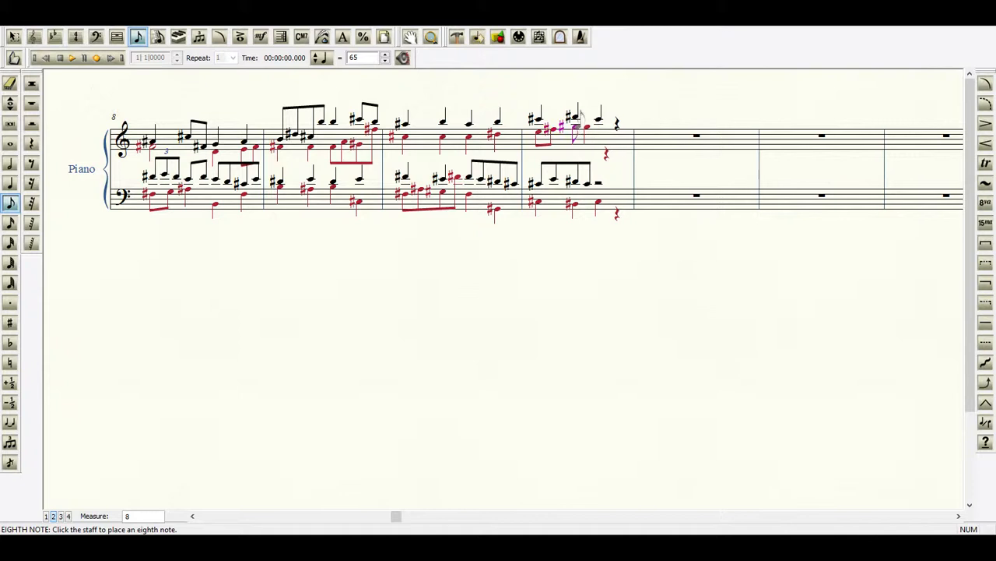
pyautogui.click(586, 127)
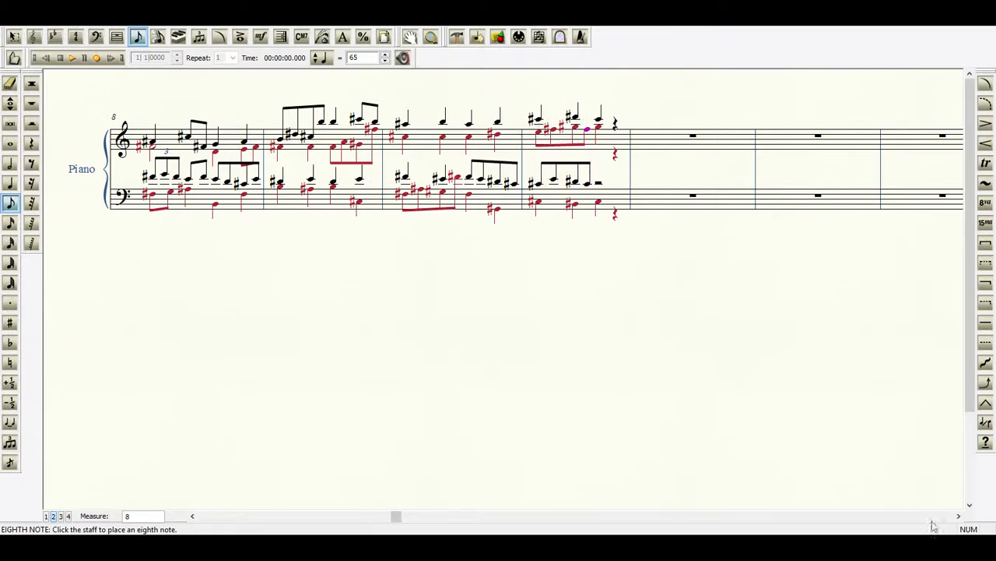
# On the third beat of measure 11, enter a layer 1 bass quarter note C#4 and repitch the treble layer 2 note to E5.
pyautogui.click(958, 516)
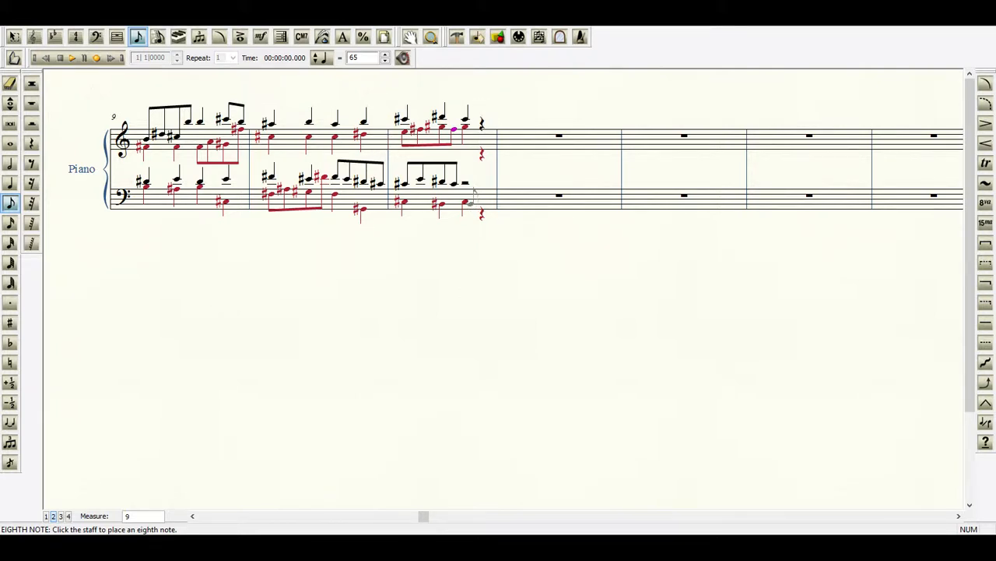
pyautogui.click(46, 515)
pyautogui.click(10, 182)
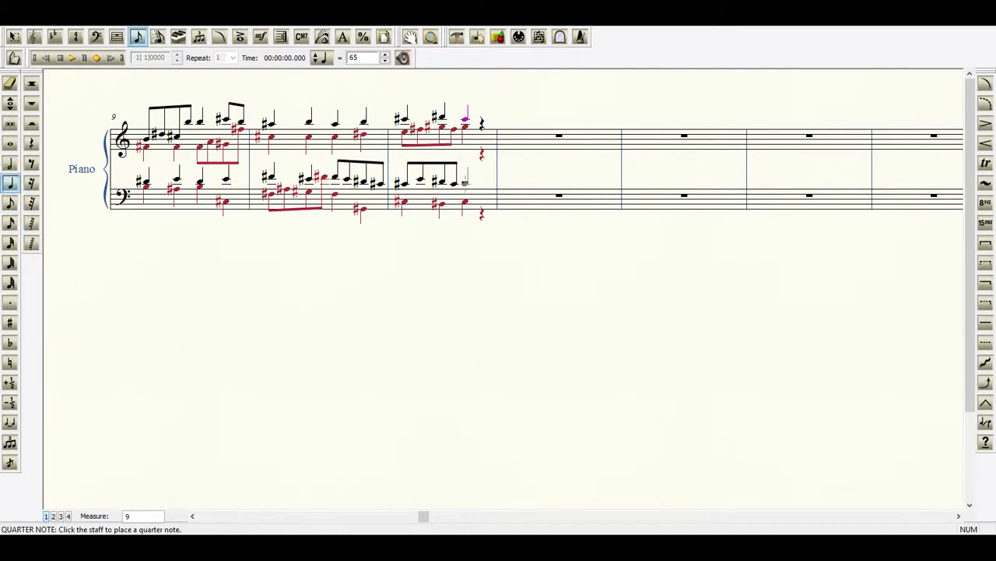
pyautogui.click(466, 182)
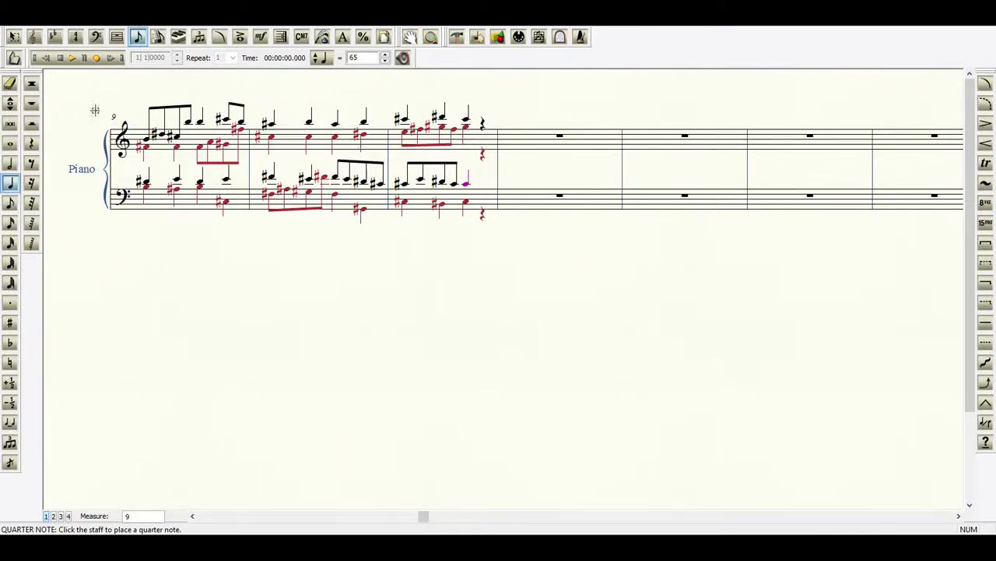
pyautogui.click(10, 103)
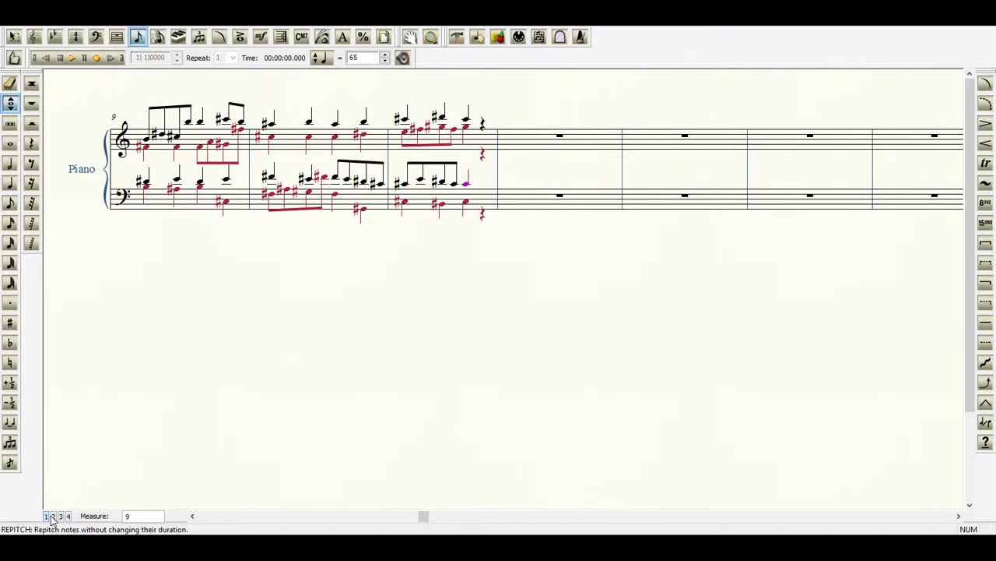
pyautogui.click(465, 129)
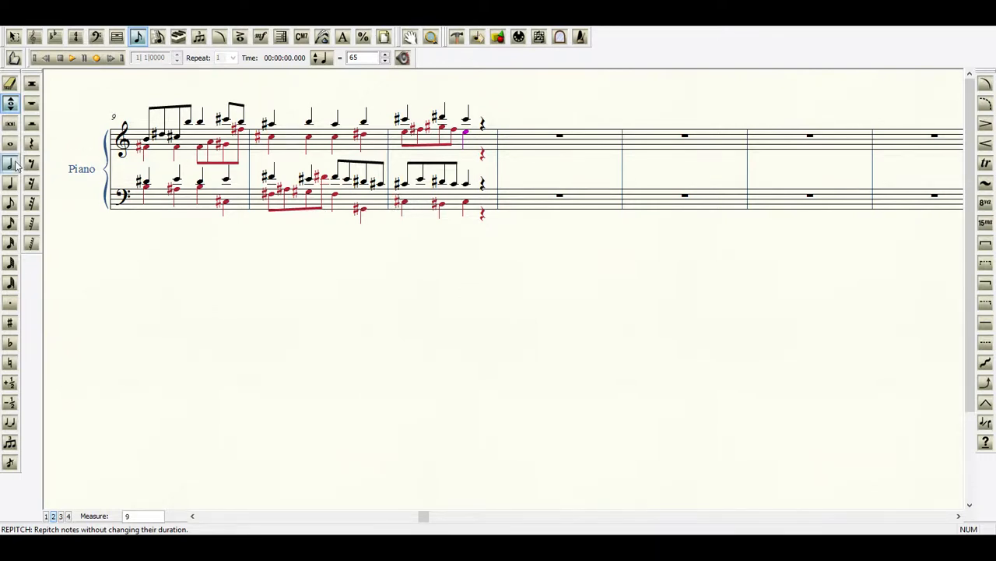
# Enter a layer 2 quarter note D#3 on the fourth beat of measure 11 in the bass staff.
pyautogui.click(11, 185)
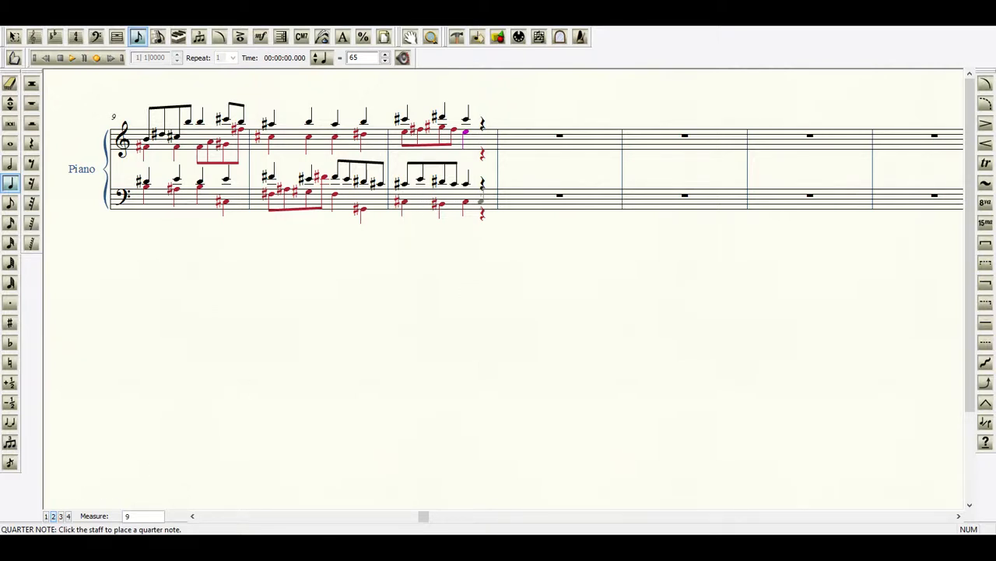
pyautogui.click(481, 201)
pyautogui.press('+')
pyautogui.click(10, 104)
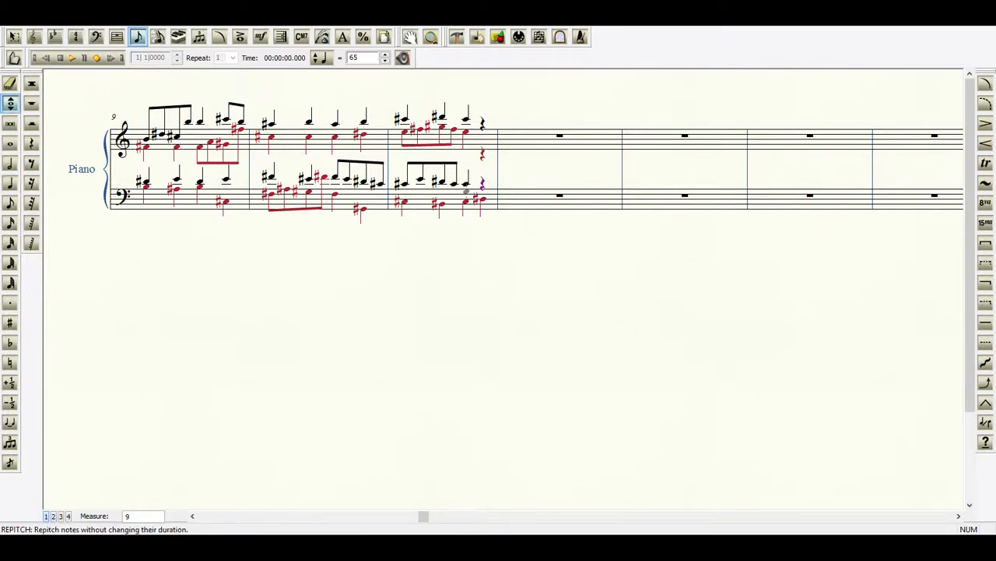
# Rework bass layer 1 in measure 11 into eighth notes G#3 and B3 on beat three, and start beat four with eighth note A#3.
pyautogui.click(466, 191)
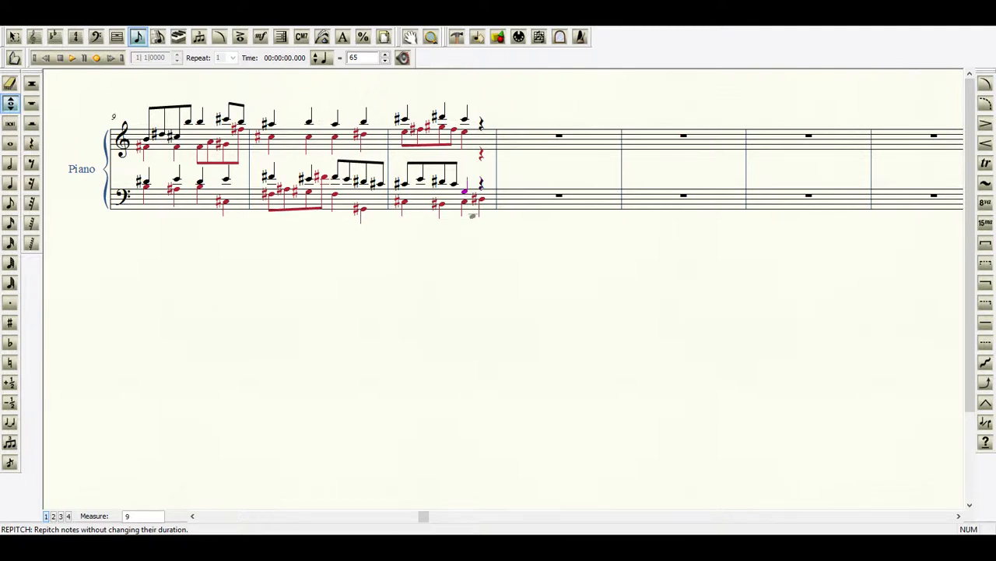
pyautogui.press('+')
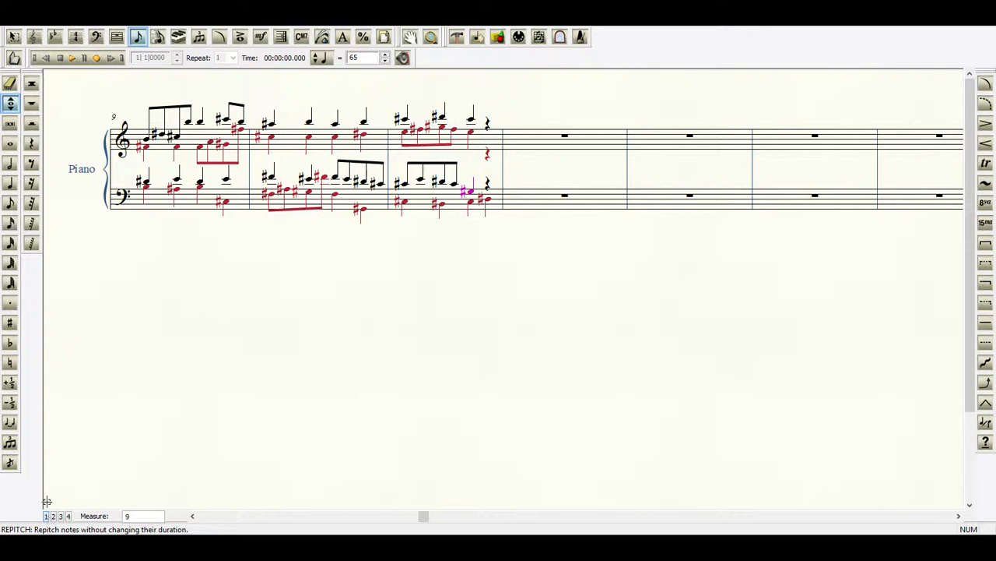
pyautogui.click(10, 203)
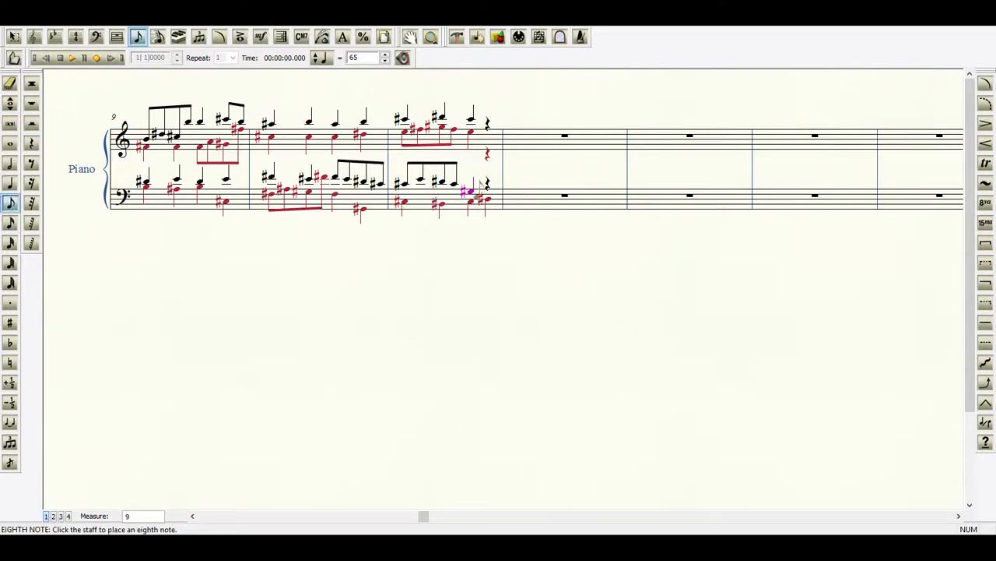
pyautogui.click(475, 183)
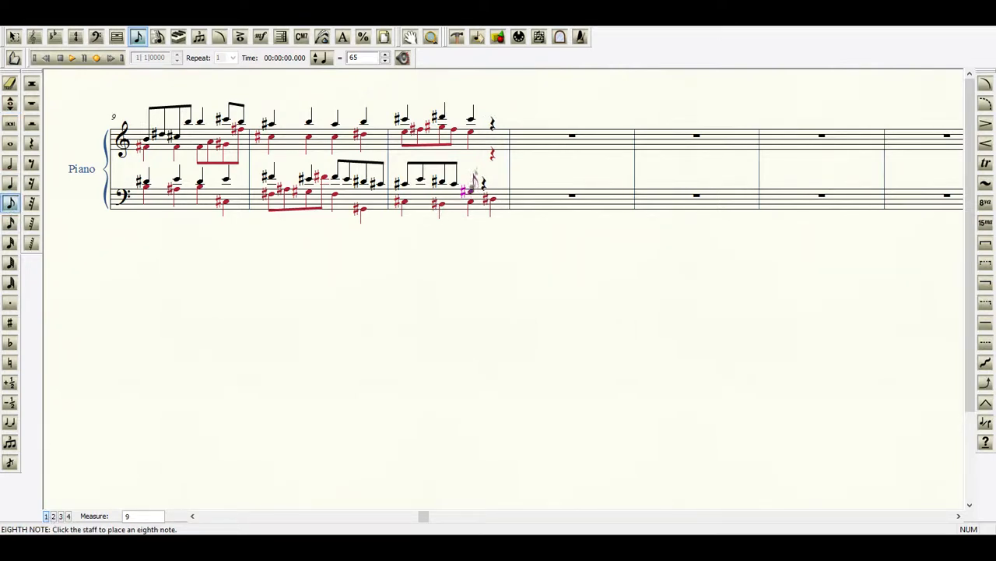
pyautogui.click(481, 184)
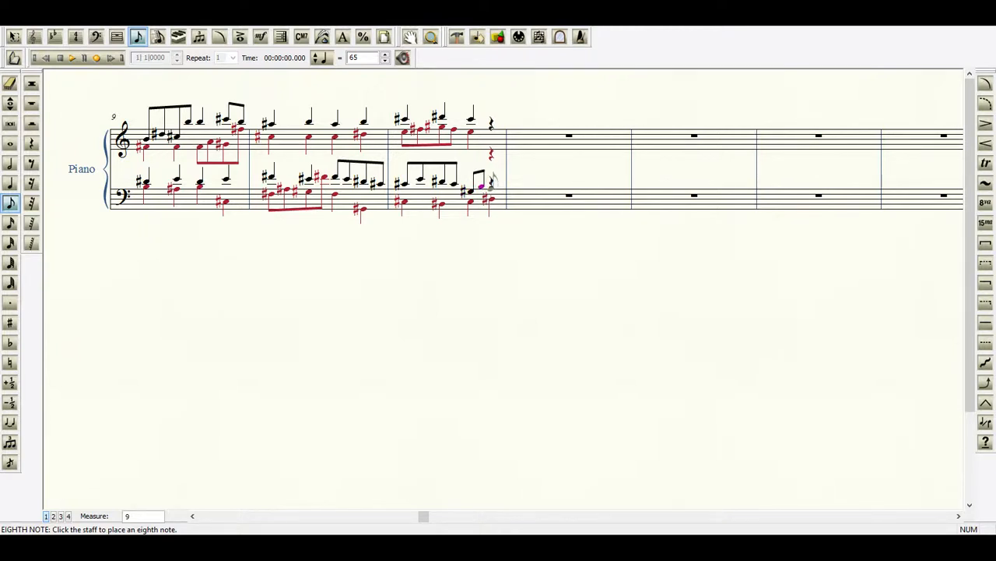
pyautogui.click(494, 181)
pyautogui.press('+')
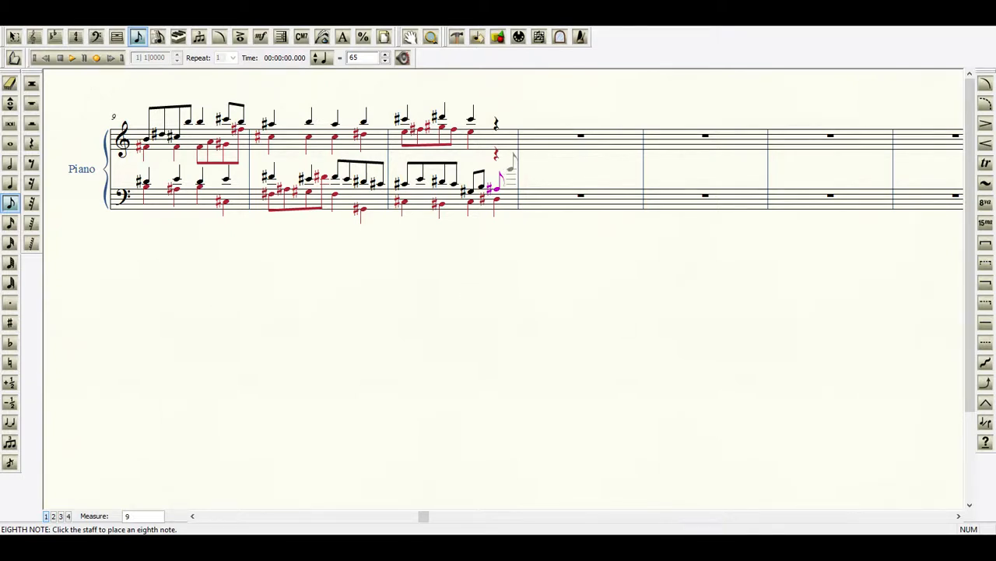
pyautogui.click(510, 166)
pyautogui.click(508, 168)
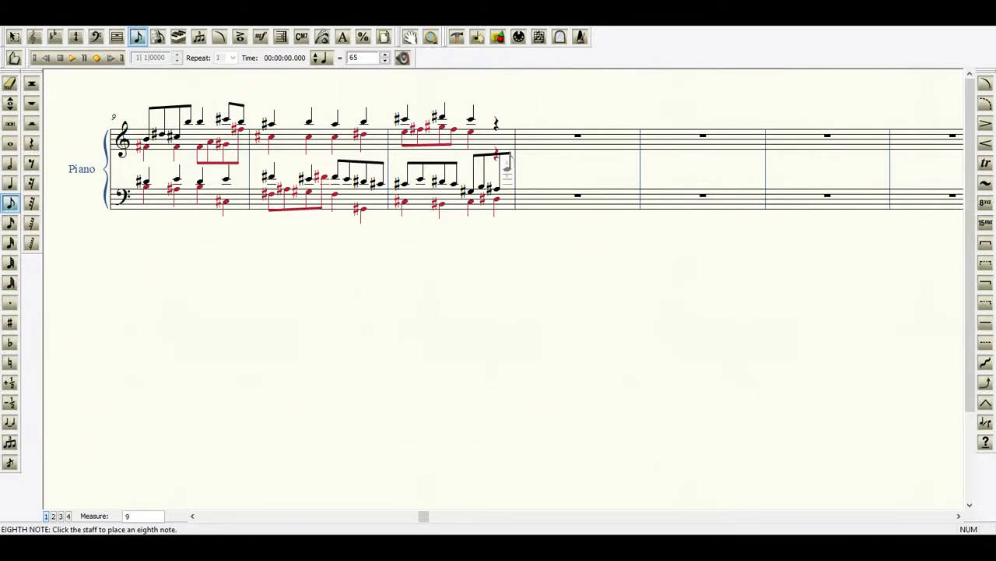
pyautogui.click(10, 83)
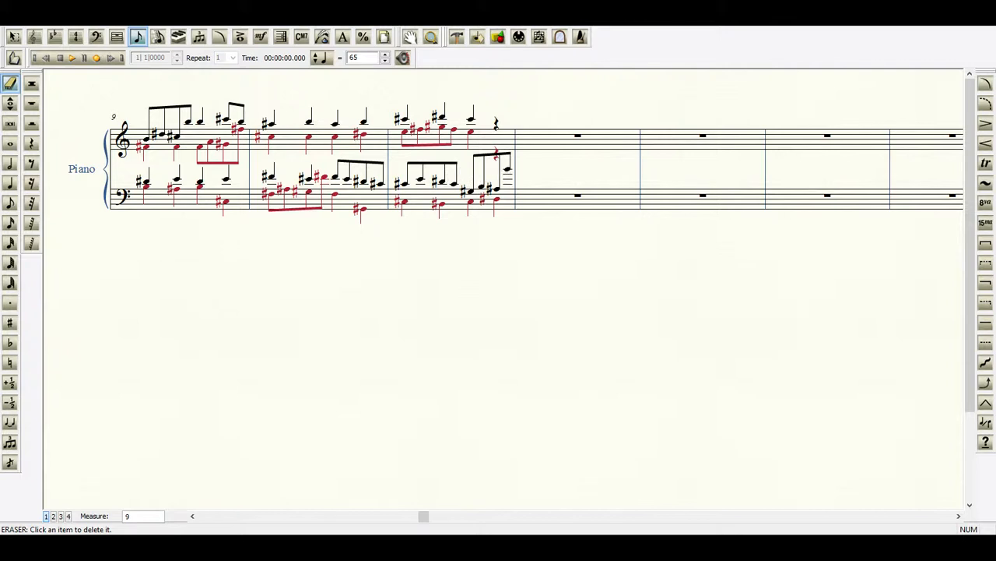
pyautogui.click(506, 173)
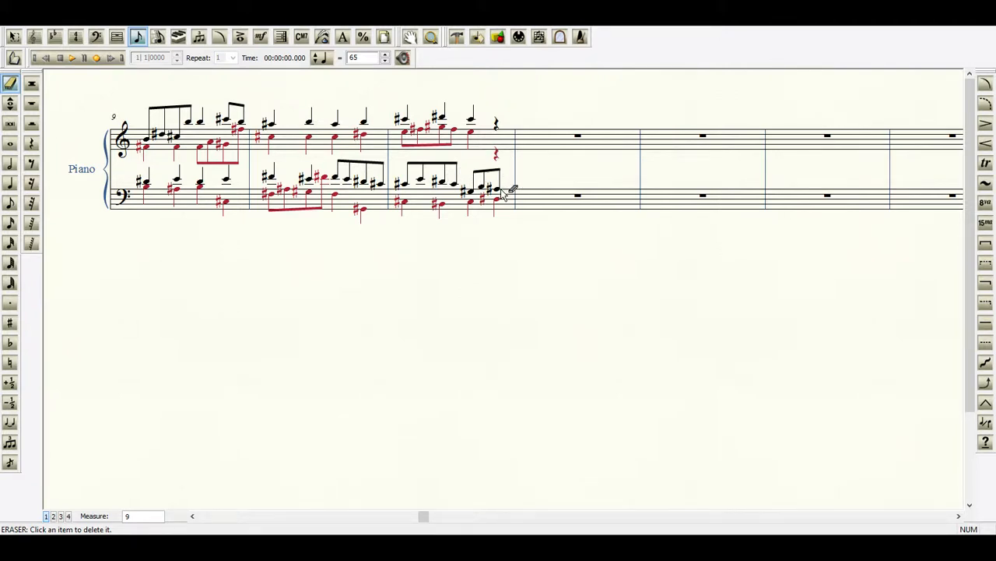
# Complete the fourth beat of measure 11 in bass layer 1 with an eighth note G#4.
pyautogui.click(10, 204)
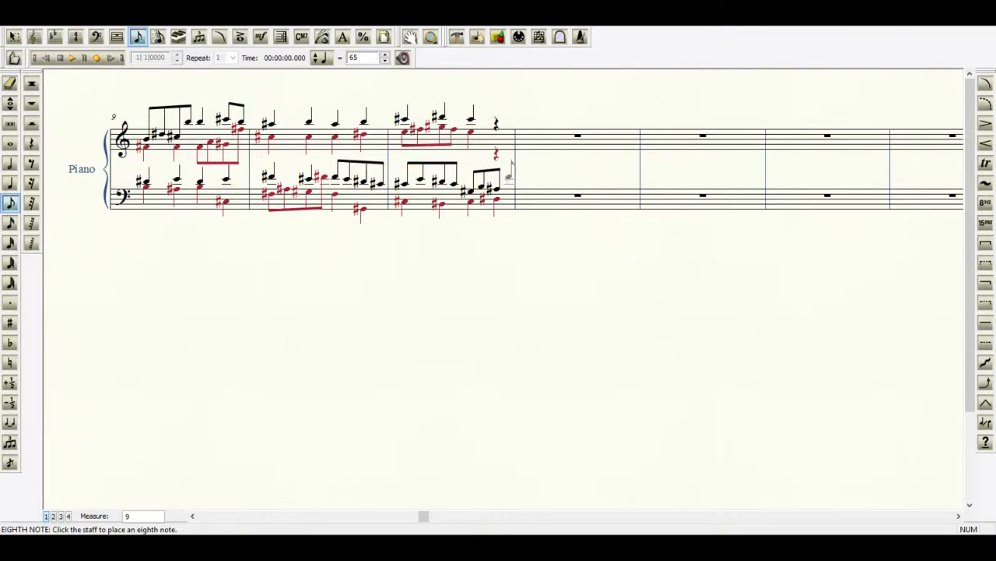
pyautogui.click(510, 174)
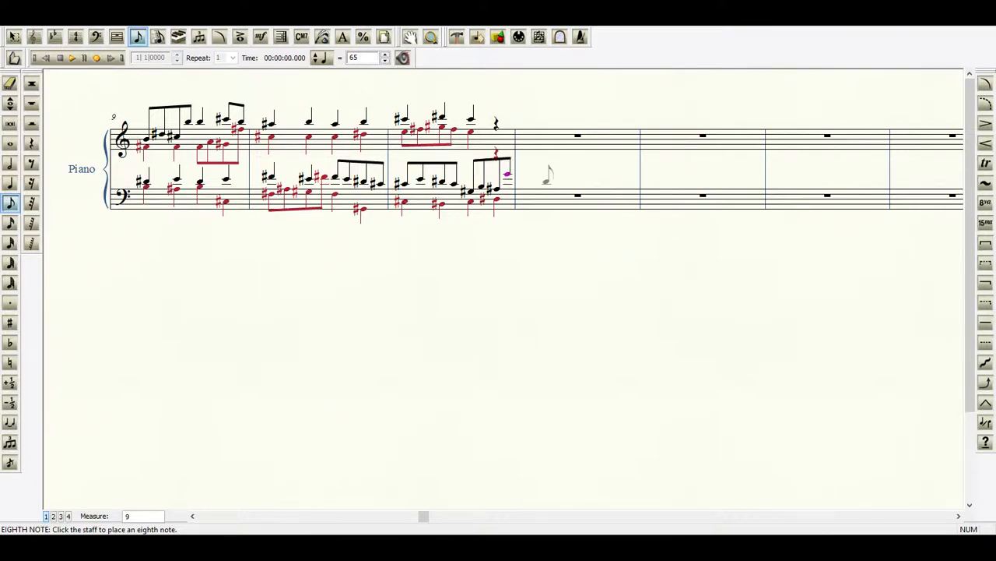
pyautogui.press('+')
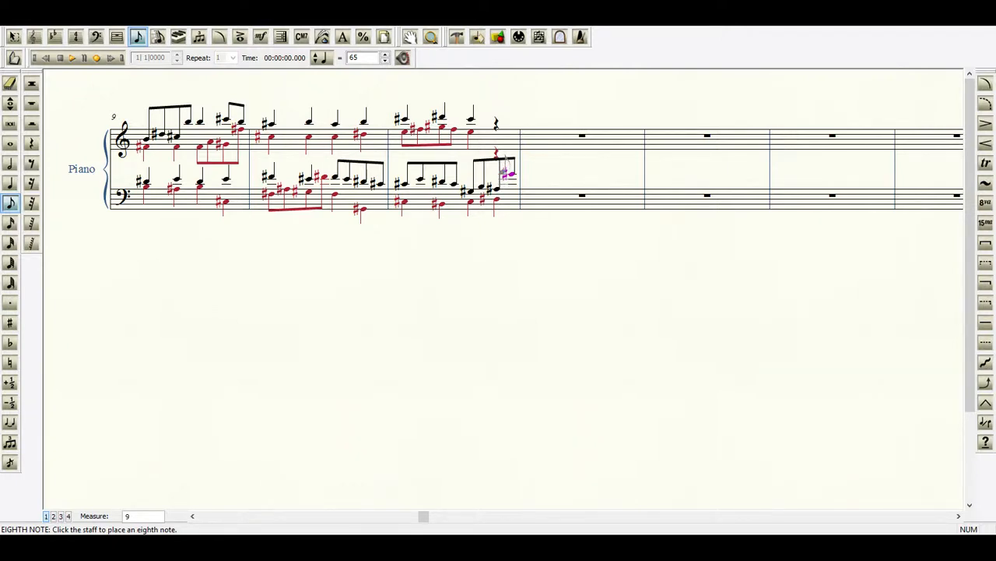
# Enter treble quarter notes on the fourth beat of measure 11: F#5 in layer 2 and D#6 in layer 1.
pyautogui.click(10, 183)
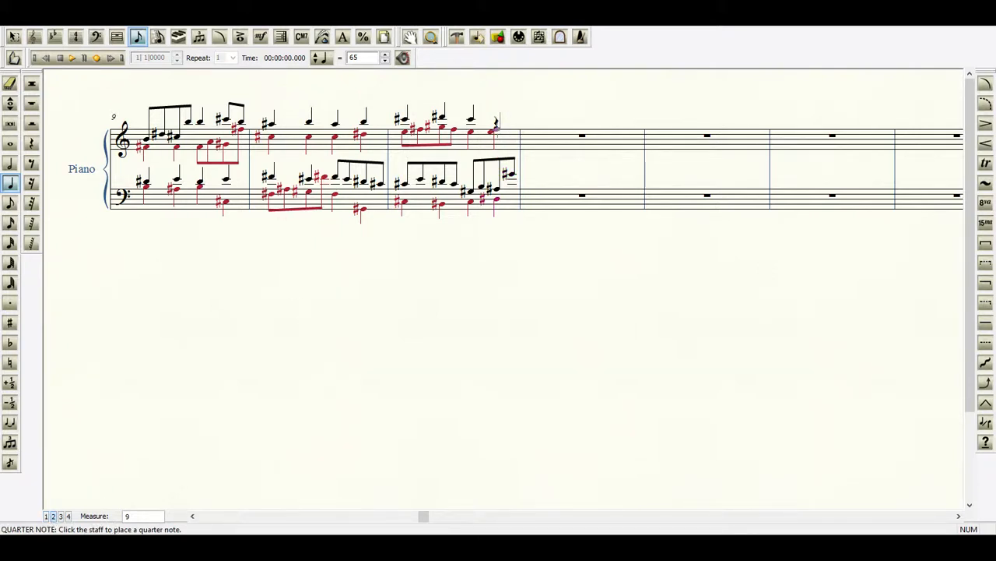
pyautogui.hotkey('ctrl', 'z')
pyautogui.click(497, 134)
pyautogui.press('Up')
pyautogui.press('+')
pyautogui.click(46, 516)
pyautogui.click(497, 117)
pyautogui.click(194, 517)
pyautogui.click(194, 517)
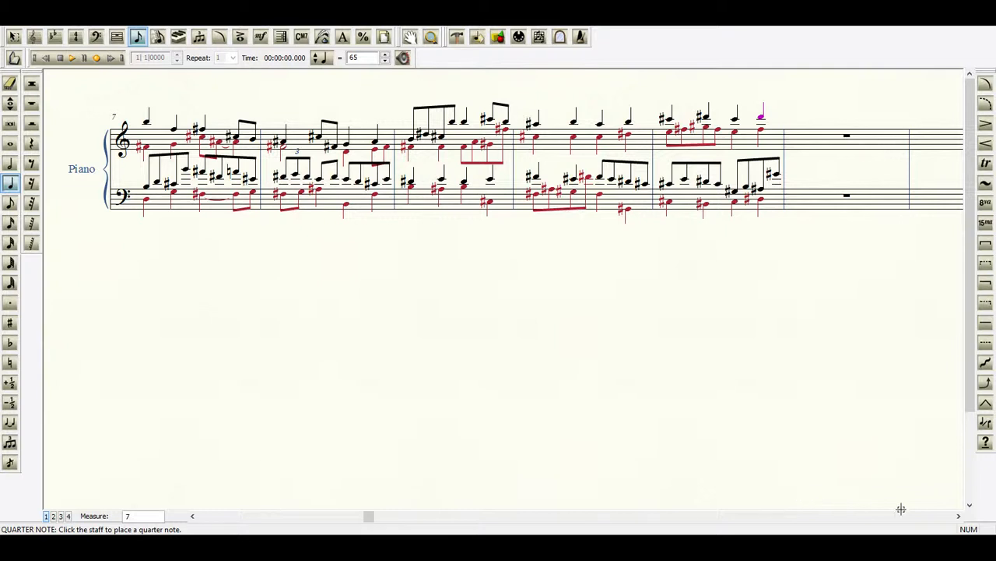
pyautogui.click(959, 516)
pyautogui.click(958, 516)
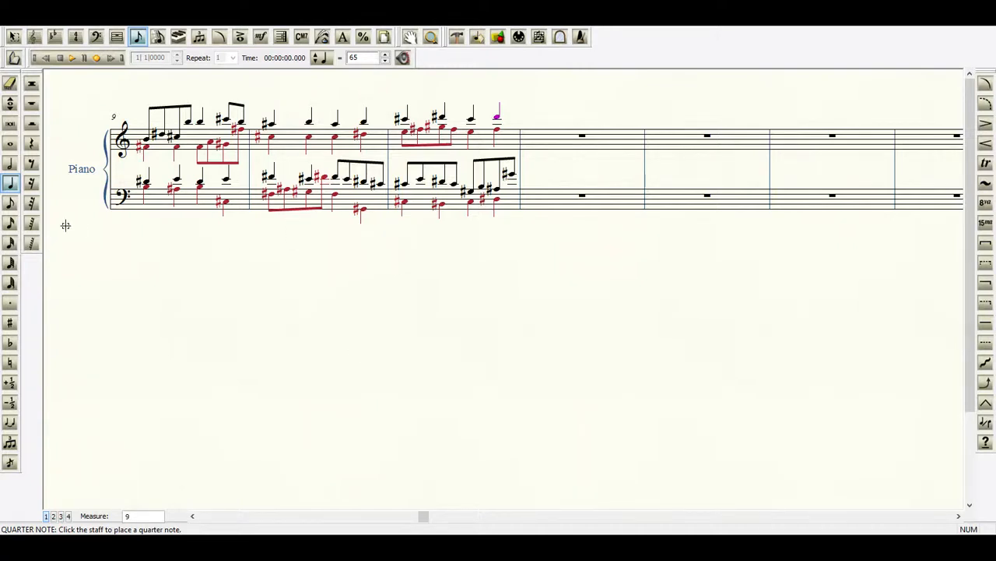
# Enter quarter notes on the first beat of measure 12: bass Ab3 and treble A#4 in layer 2, treble D#5 and bass C4 in layer 1.
pyautogui.click(11, 183)
pyautogui.click(529, 188)
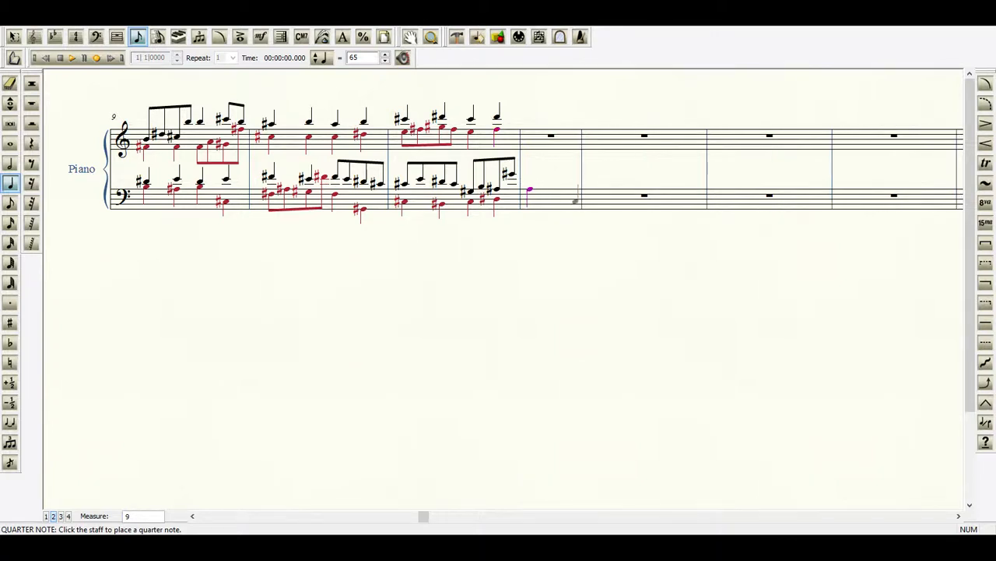
pyautogui.press('-')
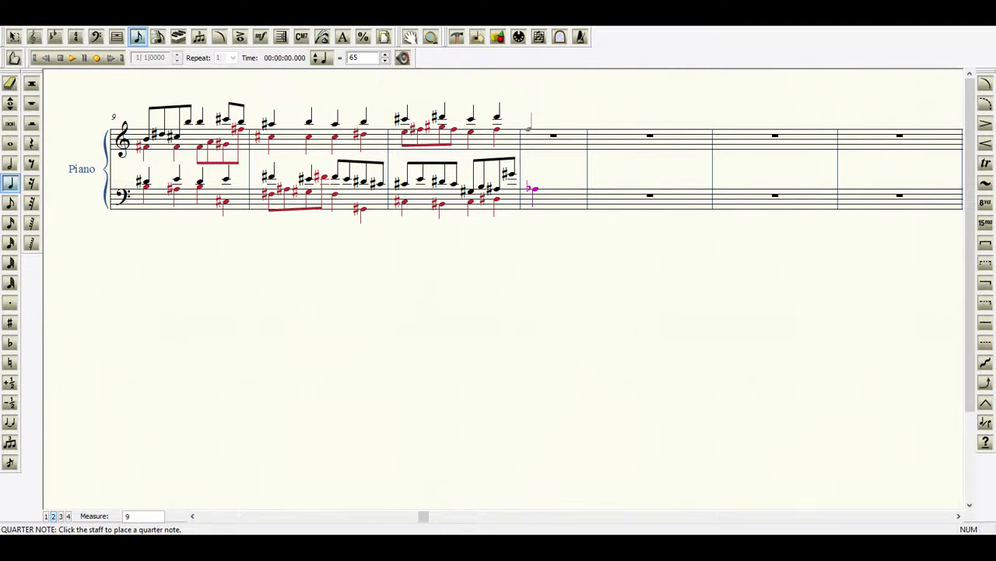
pyautogui.click(532, 141)
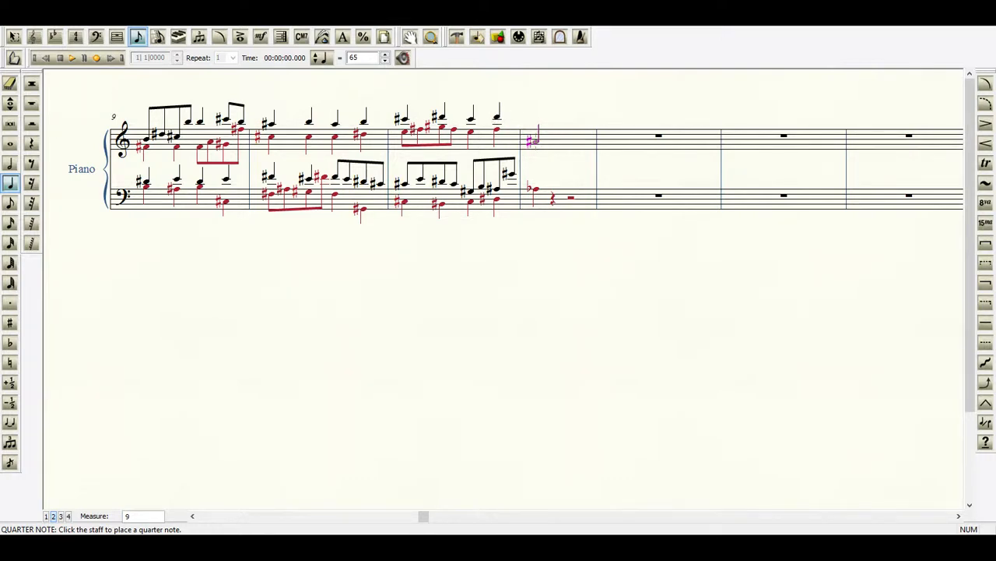
pyautogui.click(46, 516)
pyautogui.click(536, 138)
pyautogui.click(539, 134)
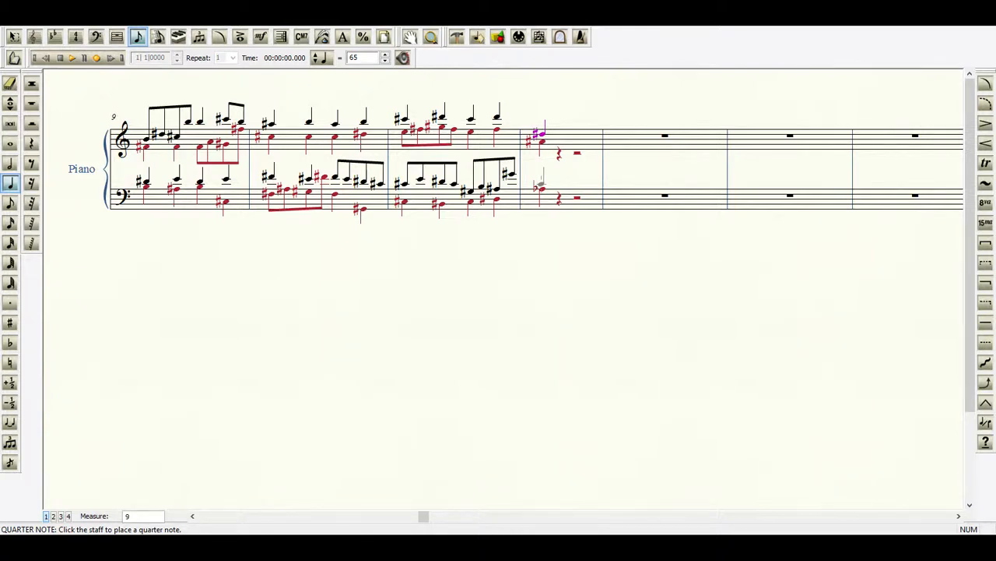
pyautogui.click(539, 185)
# Repitch the first-beat treble notes of measure 12 to Ab4 in layer 2 and Eb5 in layer 1.
pyautogui.click(9, 104)
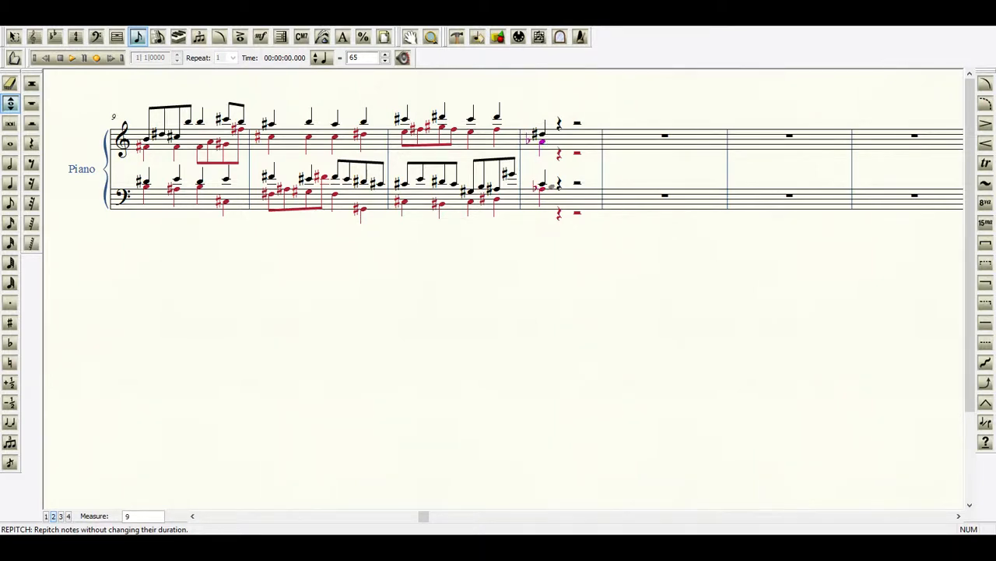
pyautogui.click(47, 517)
pyautogui.click(542, 132)
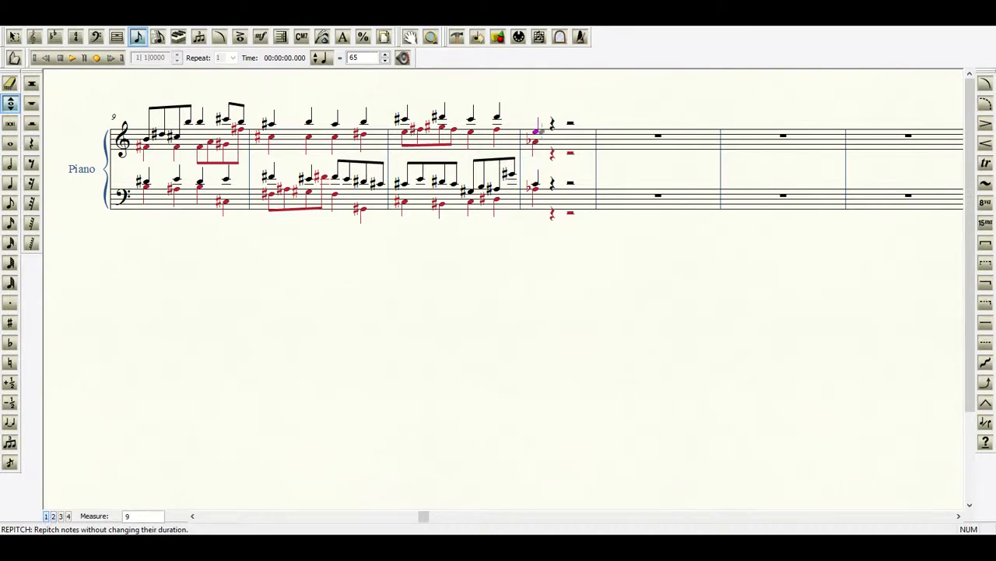
pyautogui.press('-')
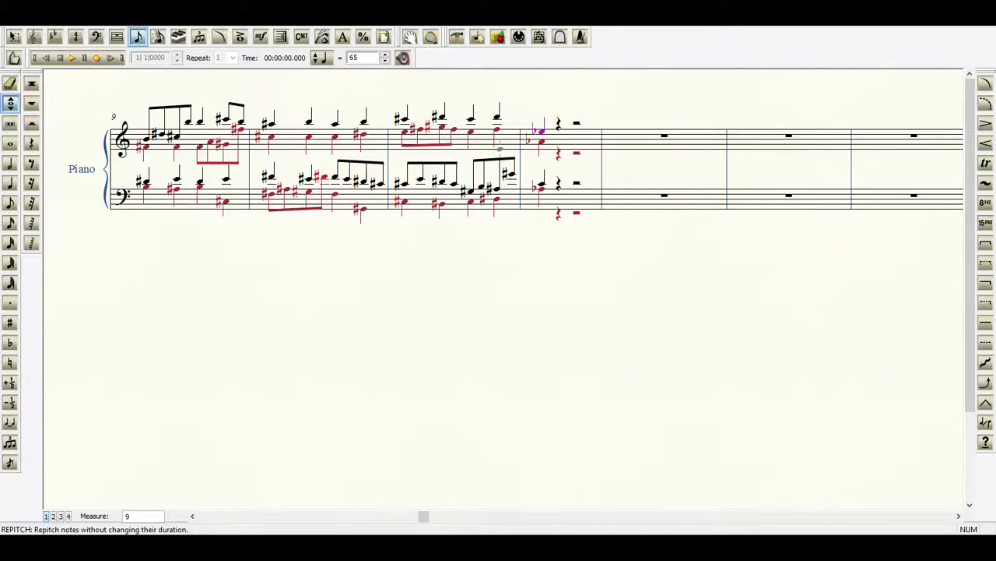
# Fill beats two to four of bass layer 2 in measure 12 with quarter notes G3, Ab3 and Bb2.
pyautogui.click(10, 182)
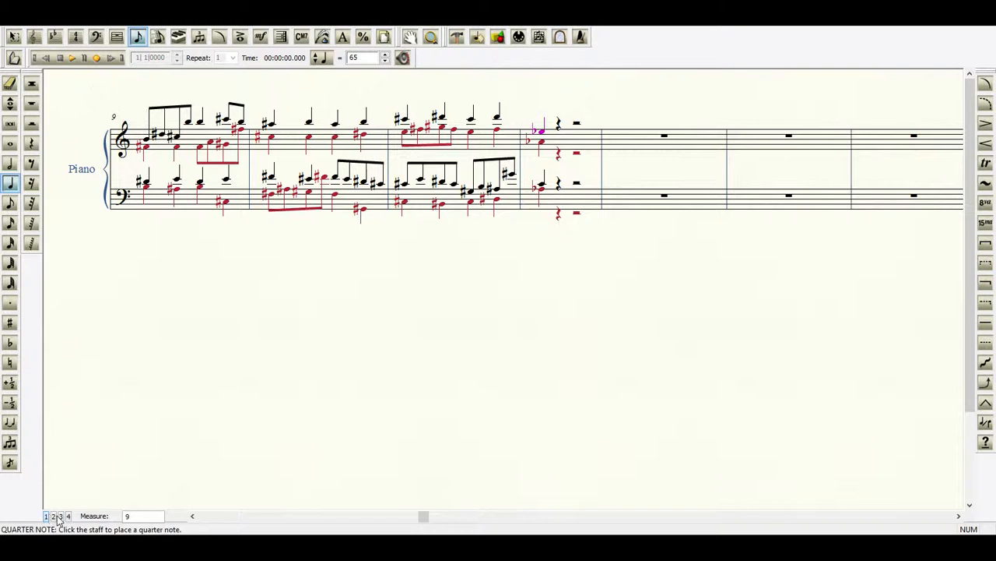
pyautogui.click(559, 190)
pyautogui.click(576, 189)
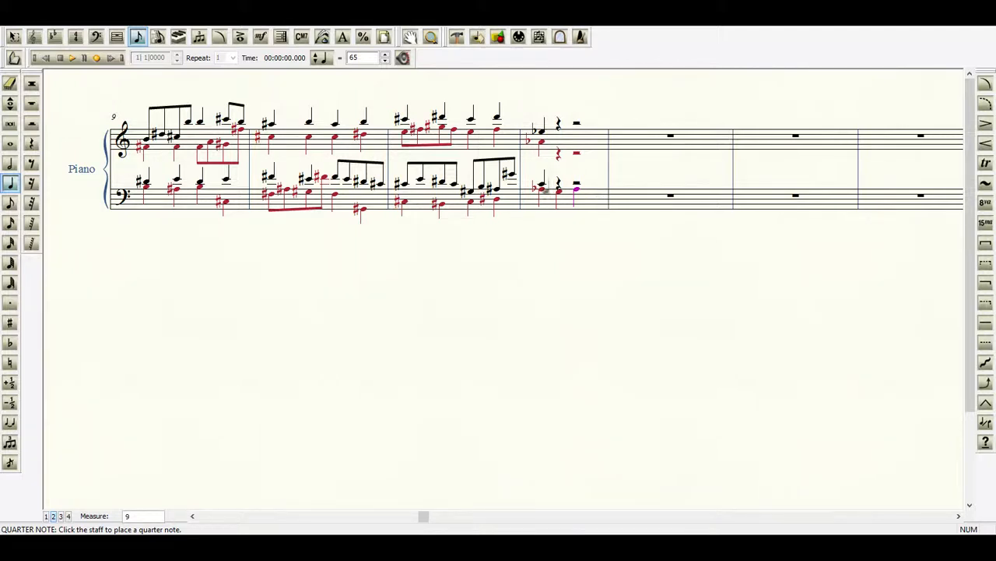
pyautogui.click(593, 202)
# Enter treble quarter notes on beats two to four of measure 12: Eb5, Eb5, D5 in layer 1 and Bb4, Ab4, Ab4 in layer 2.
pyautogui.click(46, 517)
pyautogui.click(559, 134)
pyautogui.click(577, 132)
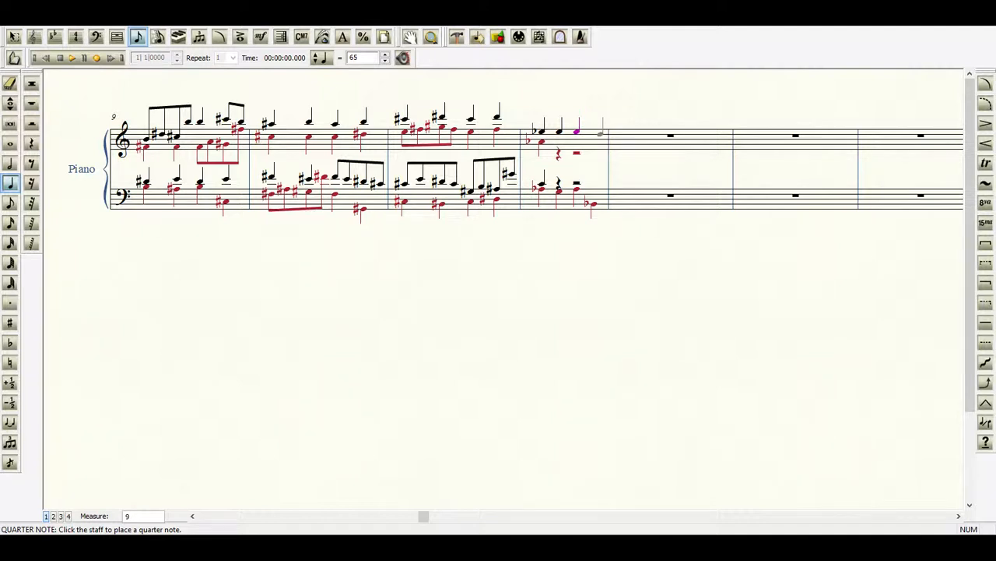
pyautogui.click(594, 132)
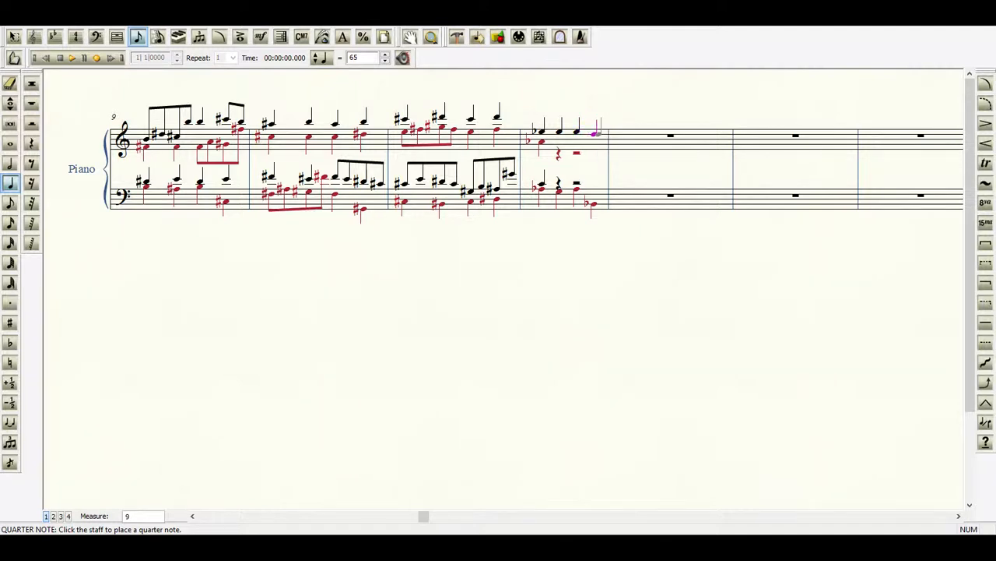
pyautogui.click(53, 515)
pyautogui.click(557, 138)
pyautogui.click(577, 142)
pyautogui.click(594, 142)
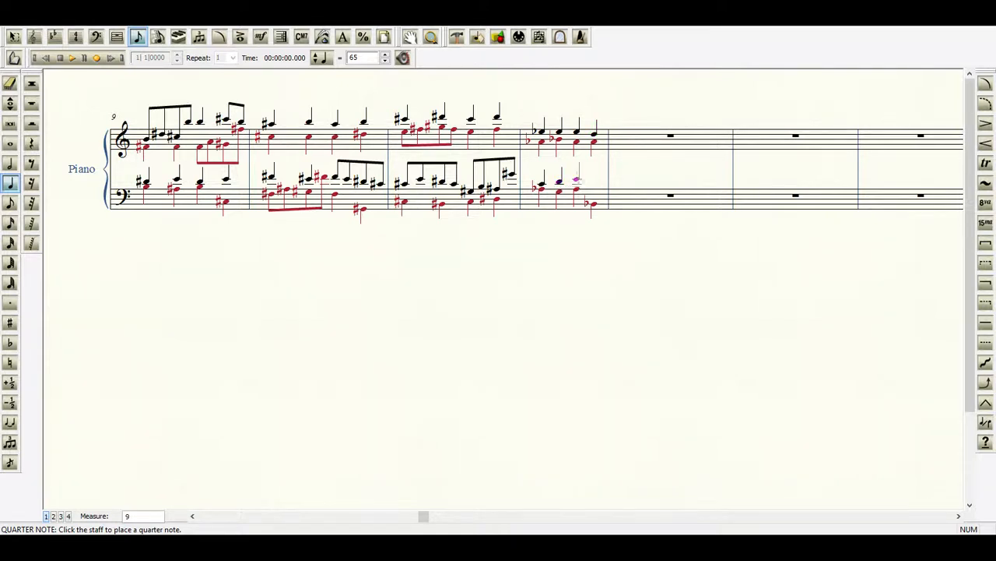
# Fill beats two to four of bass layer 1 in measure 12 with quarter notes D4, Eb4 and D4.
pyautogui.click(577, 179)
pyautogui.press('-')
pyautogui.click(594, 183)
# Enter bass quarter notes on the first beat of measure 13: Eb3 in layer 2 and Eb4 in layer 1.
pyautogui.click(53, 516)
pyautogui.click(626, 195)
pyautogui.press('-')
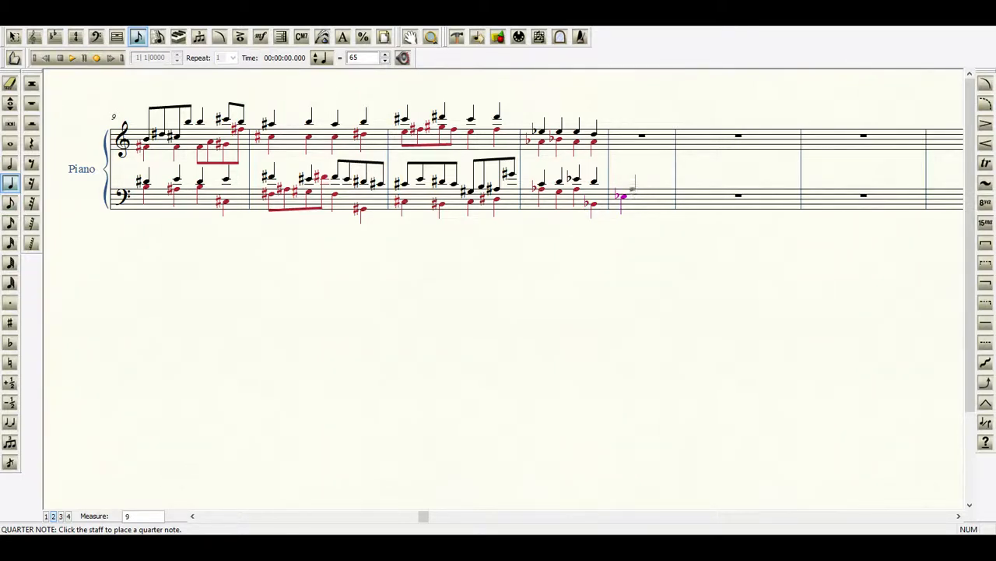
pyautogui.click(47, 516)
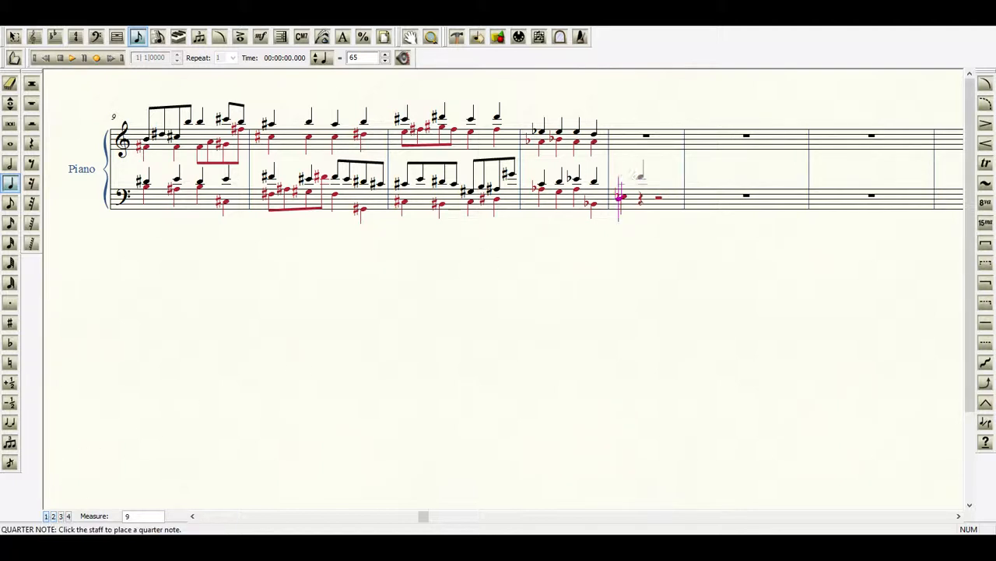
pyautogui.click(623, 183)
pyautogui.press('Up')
pyautogui.press('-')
# Repitch the last treble layer 1 note of measure 12 to F5, and start measure 13 with treble quarter notes Eb5 in layer 1 and G4 in layer 2.
pyautogui.click(10, 103)
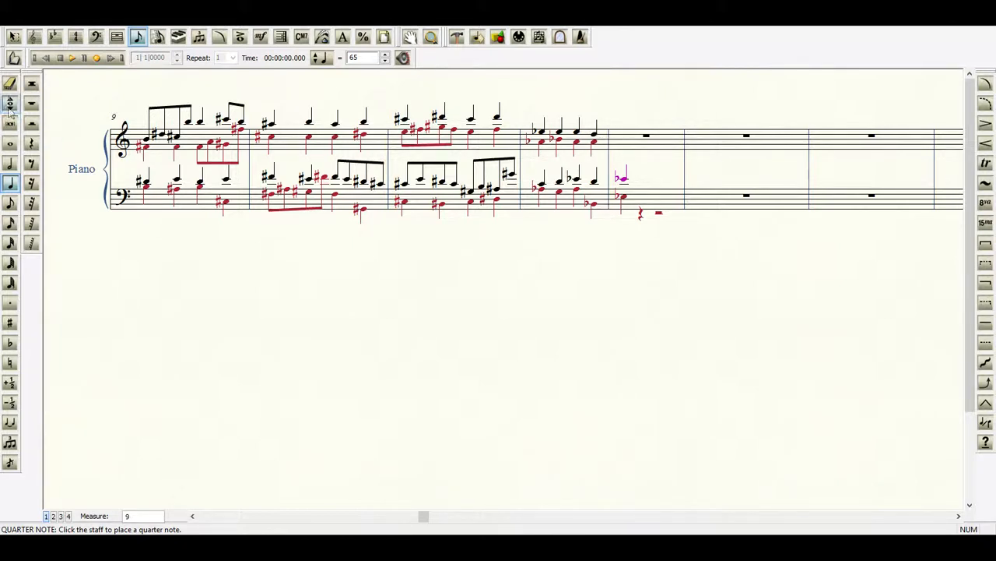
pyautogui.click(594, 129)
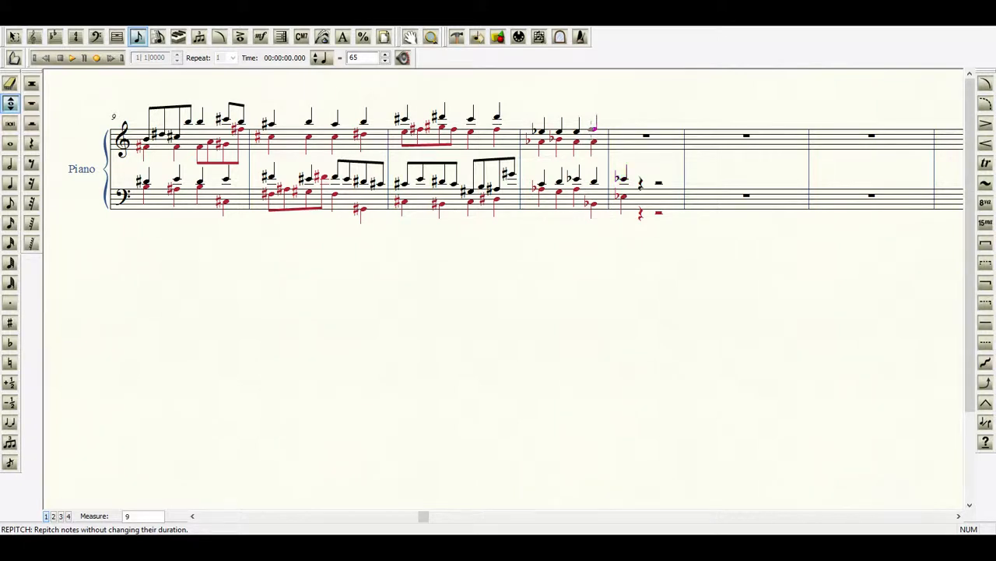
pyautogui.click(10, 183)
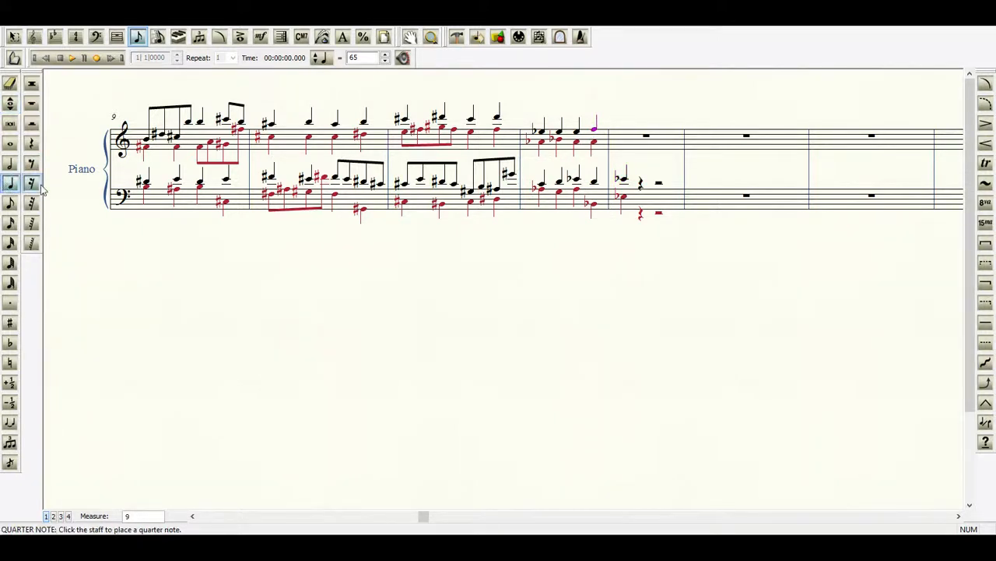
pyautogui.click(623, 133)
pyautogui.click(54, 516)
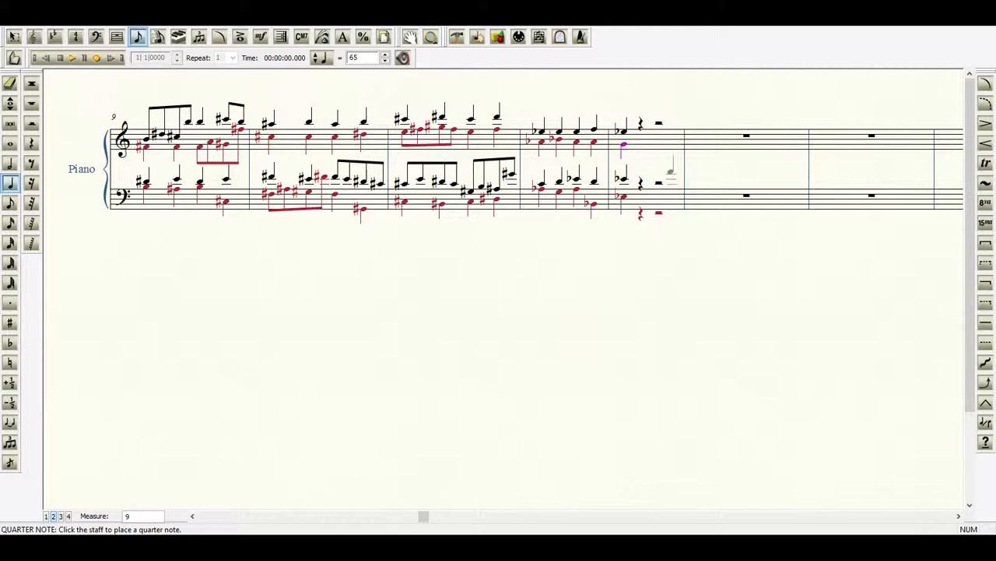
# Play back the piece from the beginning and stop playback in measure 13.
pyautogui.click(71, 59)
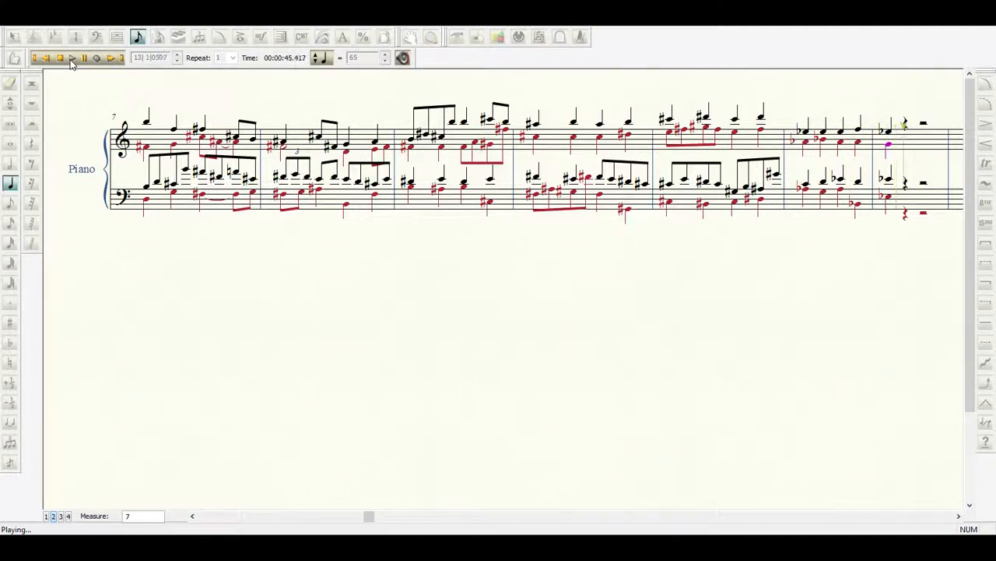
pyautogui.click(66, 59)
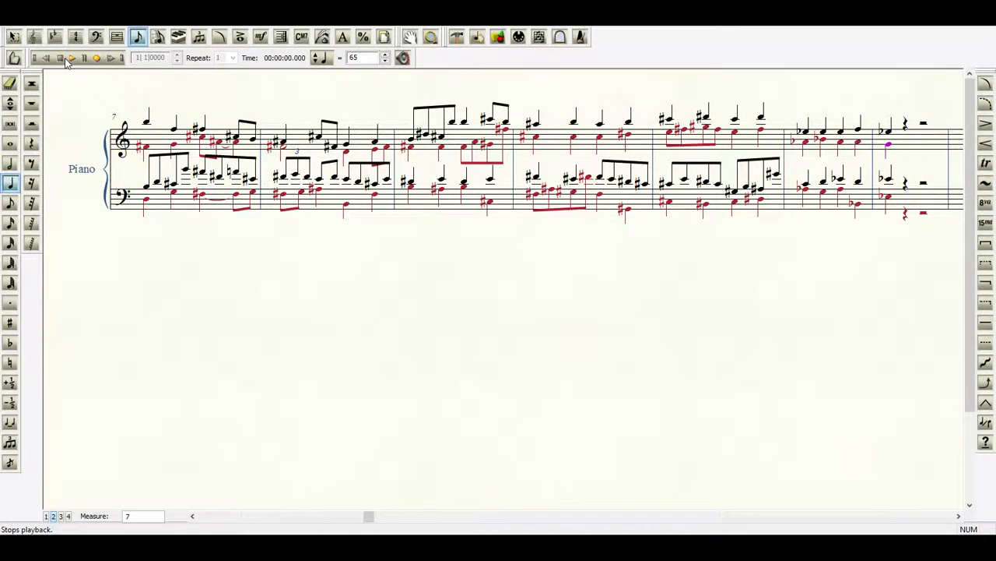